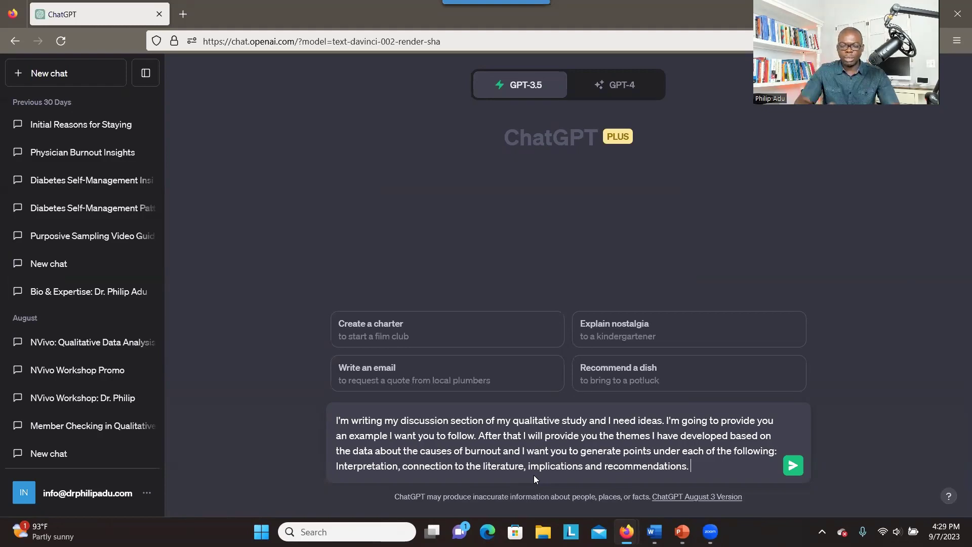
- Send the drafted discussion-section prompt, then paste and send the 'Being new to the profession' example
left_click_drag(699, 466, 337, 420)
left_click(793, 468)
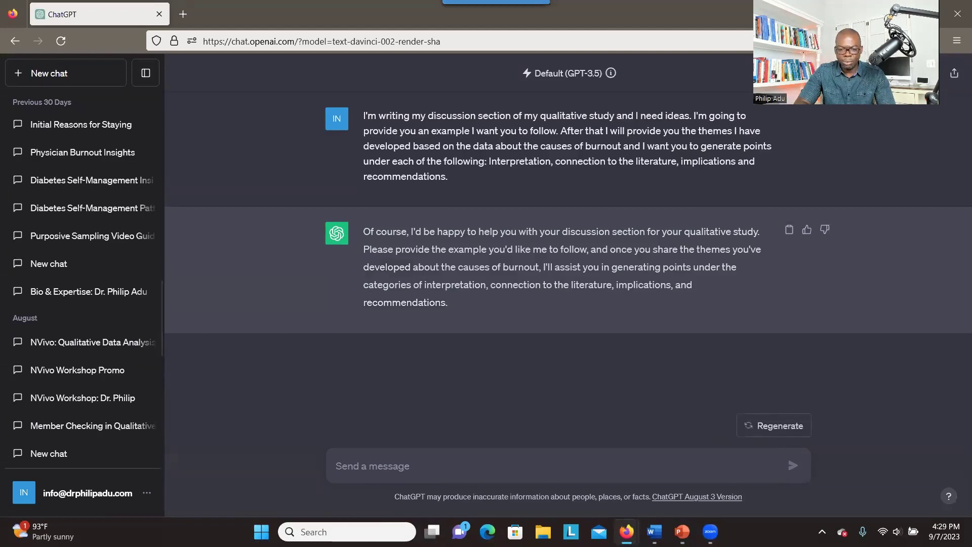
key("alt+Tab")
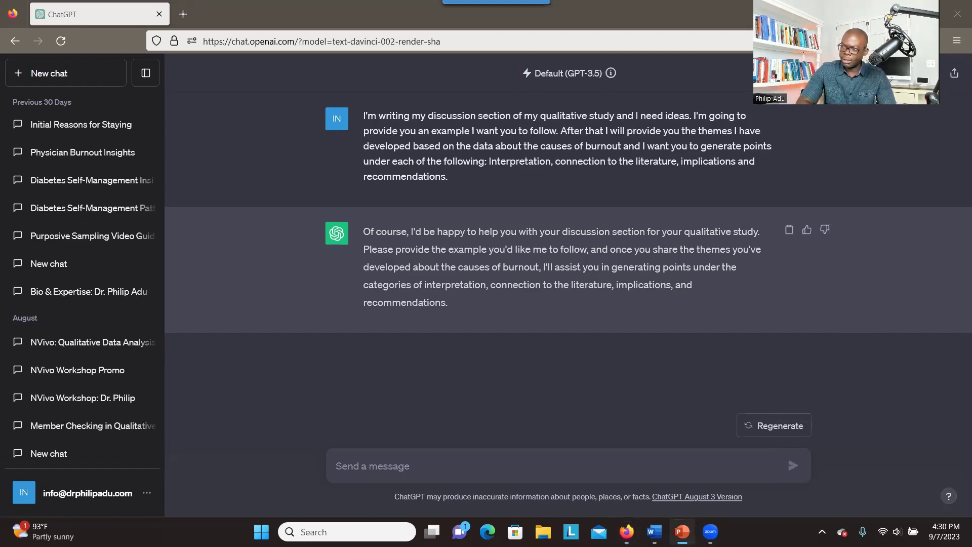
left_click(579, 480)
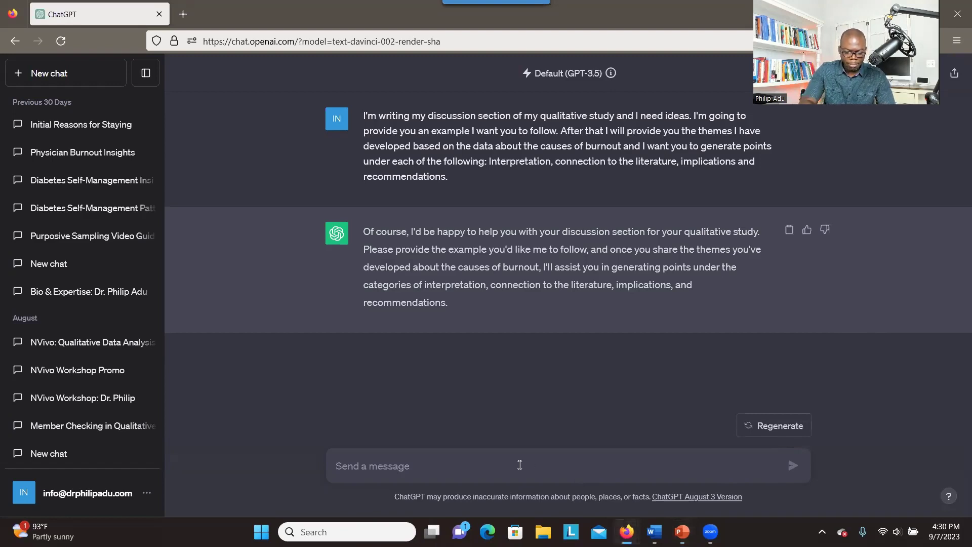
key("ctrl+v")
key("Return")
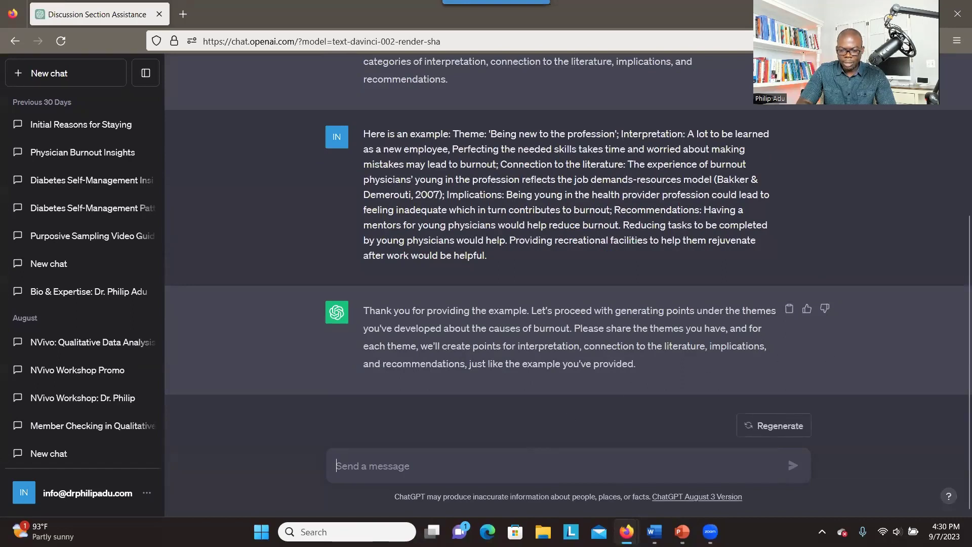
- Send the three themes: Having High workload, Having Less time for family, Putting in extra effort
key("alt+Tab")
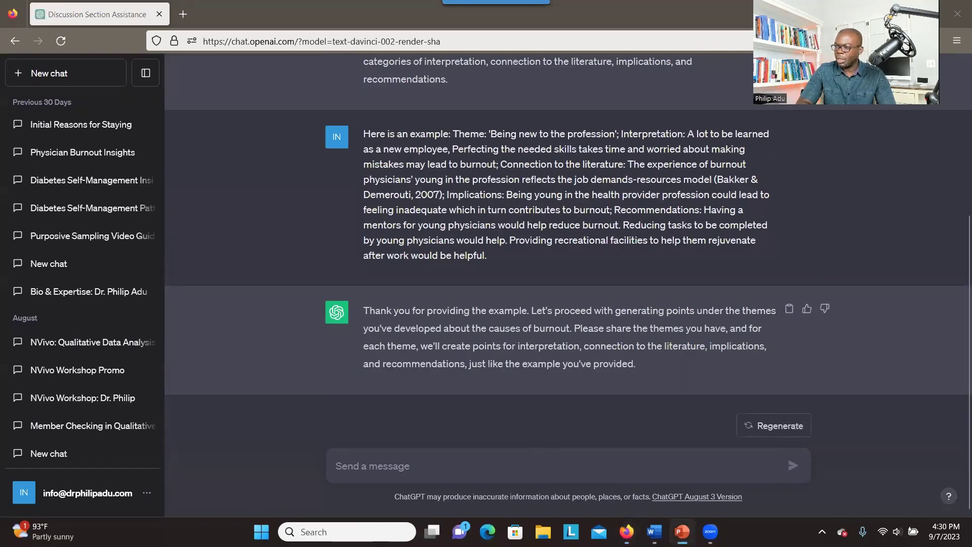
left_click(687, 468)
type("Use the following themes instead: Having High workload, Having Less time for family, Putting in extra effort")
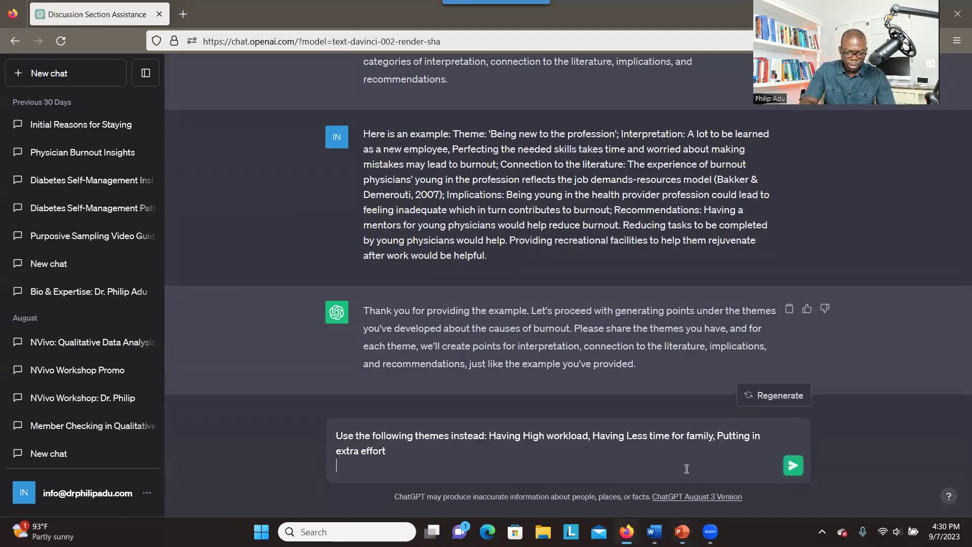
left_click(485, 451)
key("BackSpace")
key("BackSpace")
key("BackSpace")
key("BackSpace")
key("BackSpace")
key("BackSpace")
key("BackSpace")
key("BackSpace")
key("BackSpace")
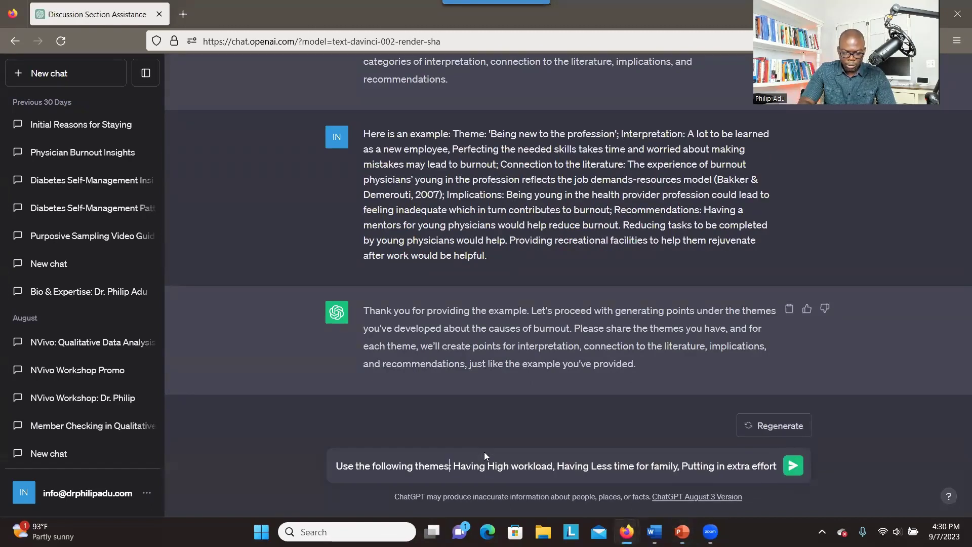
left_click(793, 465)
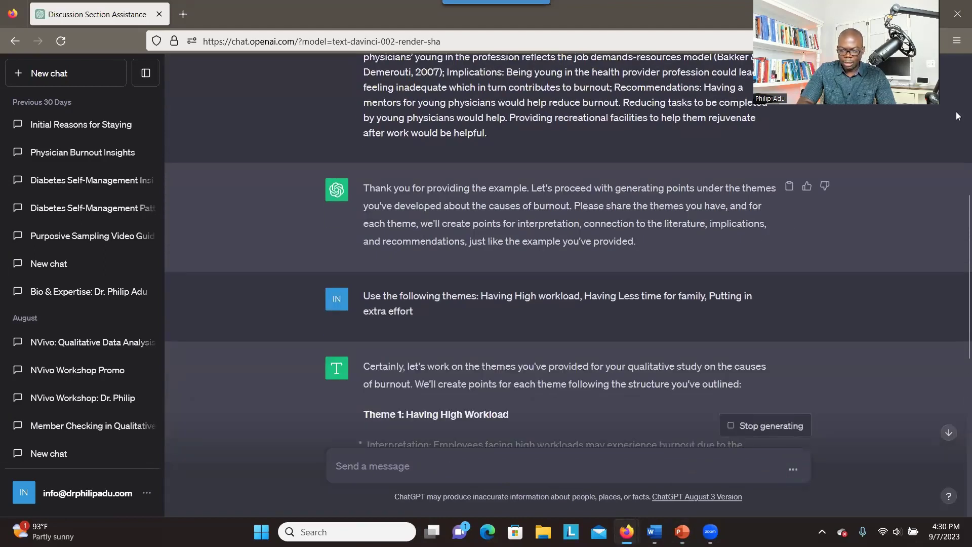
- Read through ChatGPT's discussion points for the three burnout themes
scroll(950, 194, "down", 3)
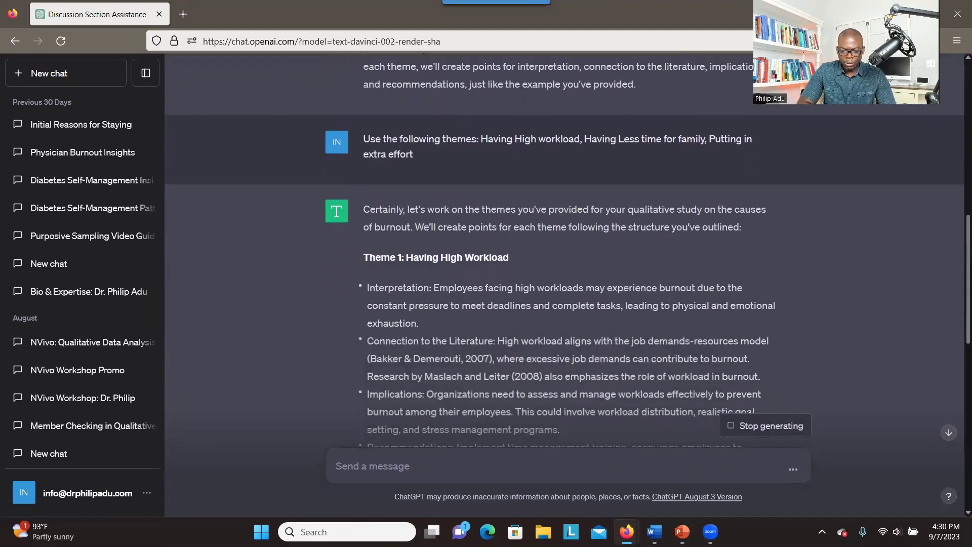
scroll(565, 246, "down", 2)
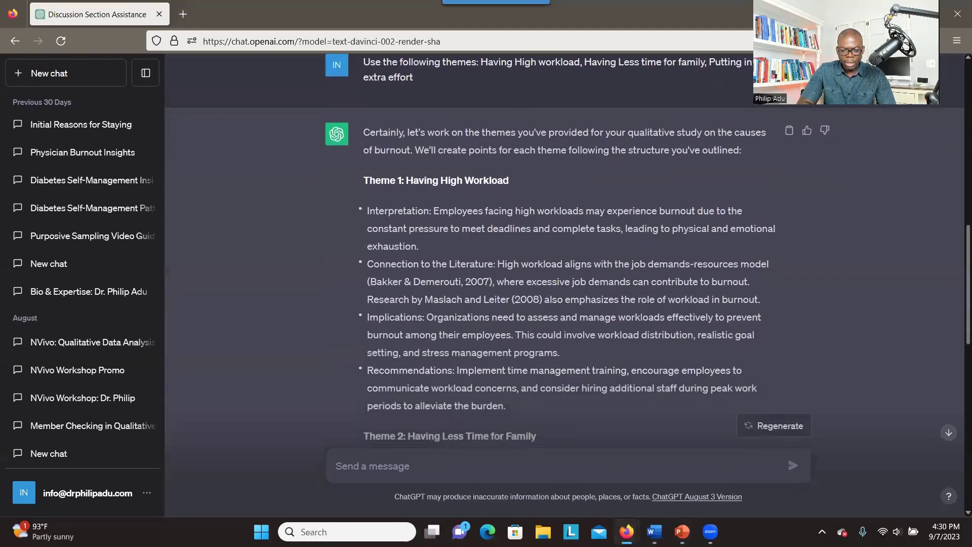
scroll(565, 247, "down", 2)
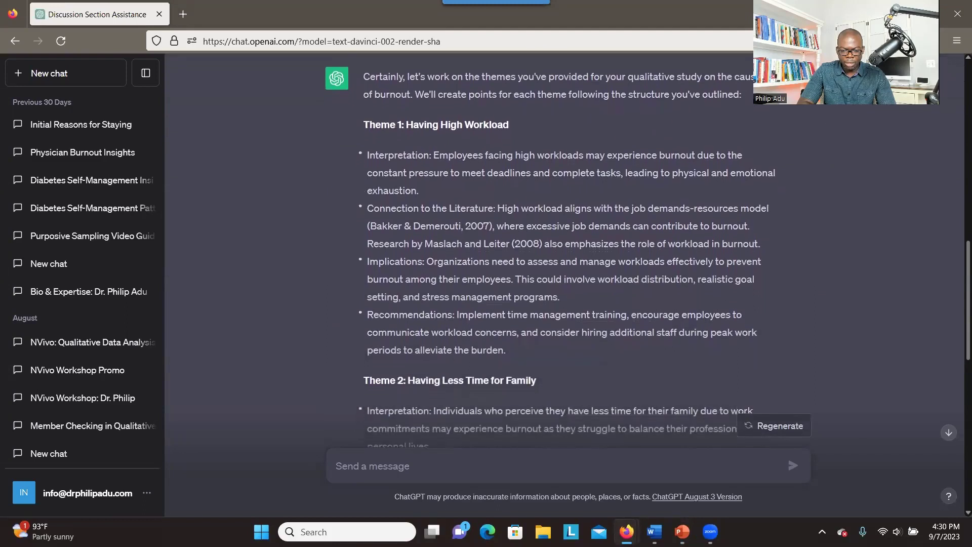
scroll(564, 246, "down", 1)
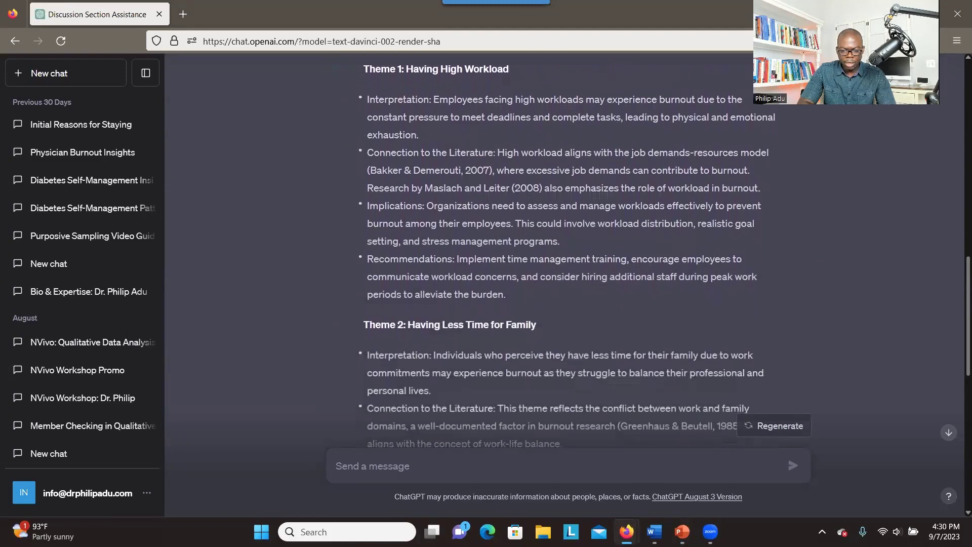
scroll(565, 246, "down", 1)
scroll(565, 245, "down", 8)
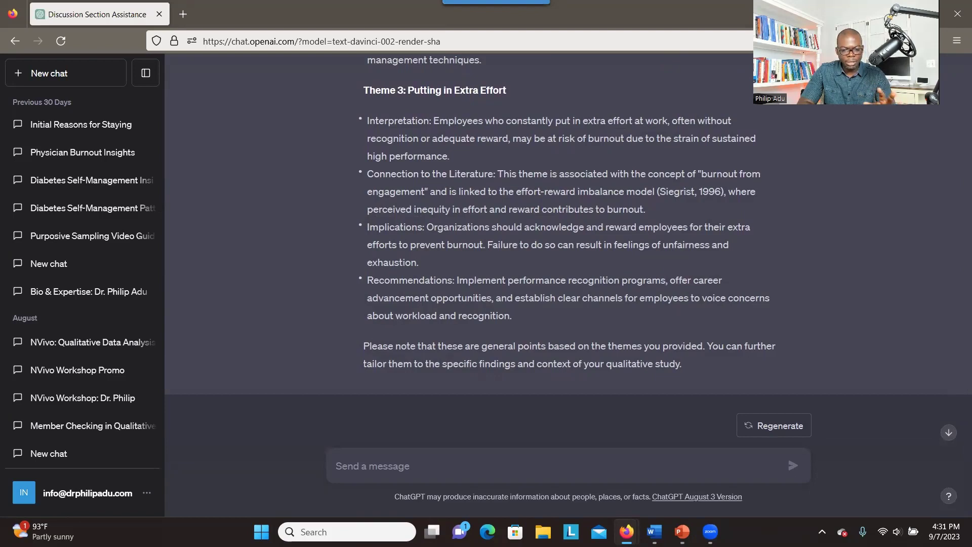
key("alt+Tab")
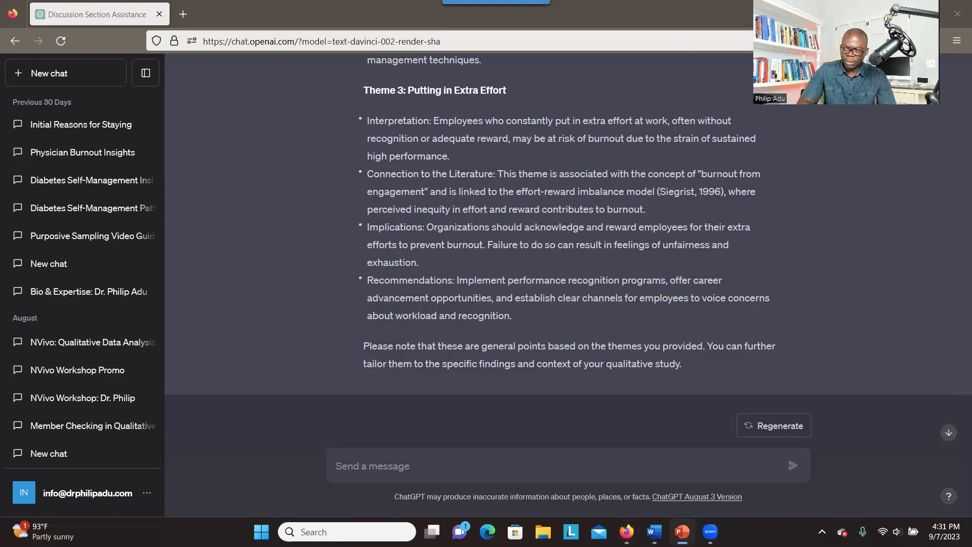
left_click(449, 472)
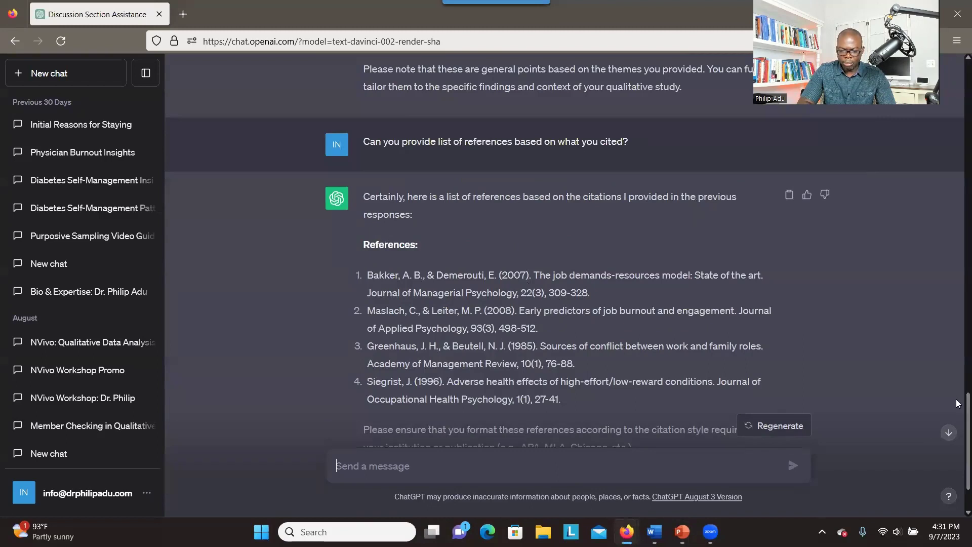
- Ask ChatGPT 'Can you put the output in a table format?' for the reference list
scroll(956, 424, "down", 3)
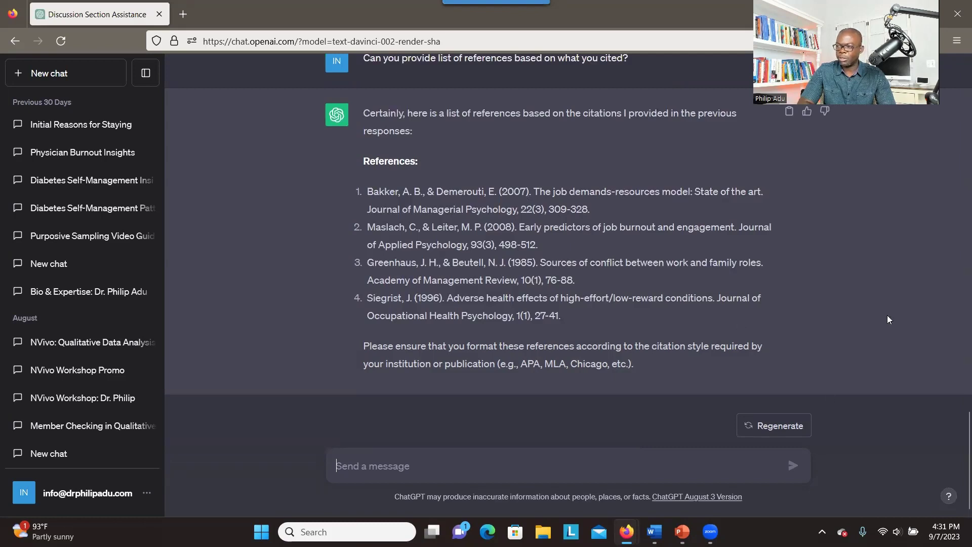
key("alt+Tab")
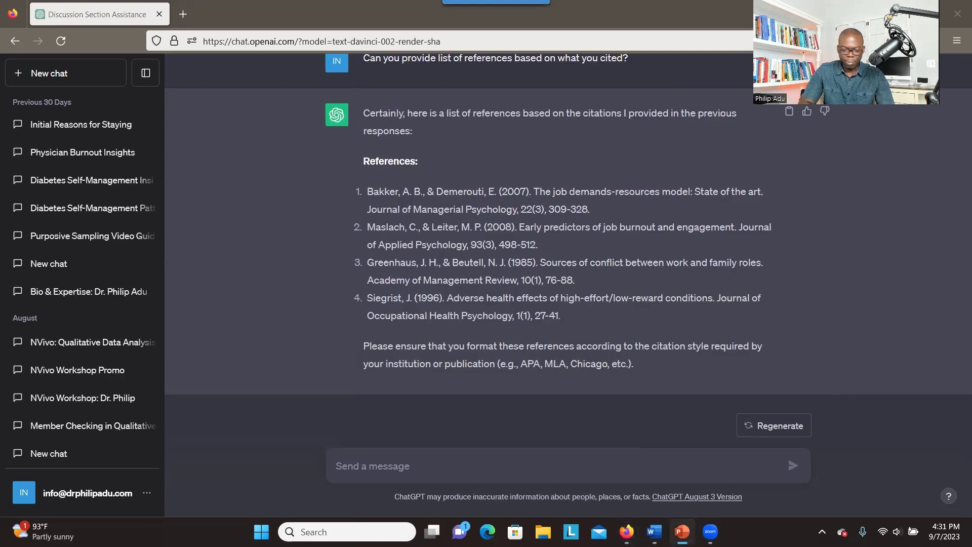
left_click(402, 467)
type("Can you put the output in a table format?")
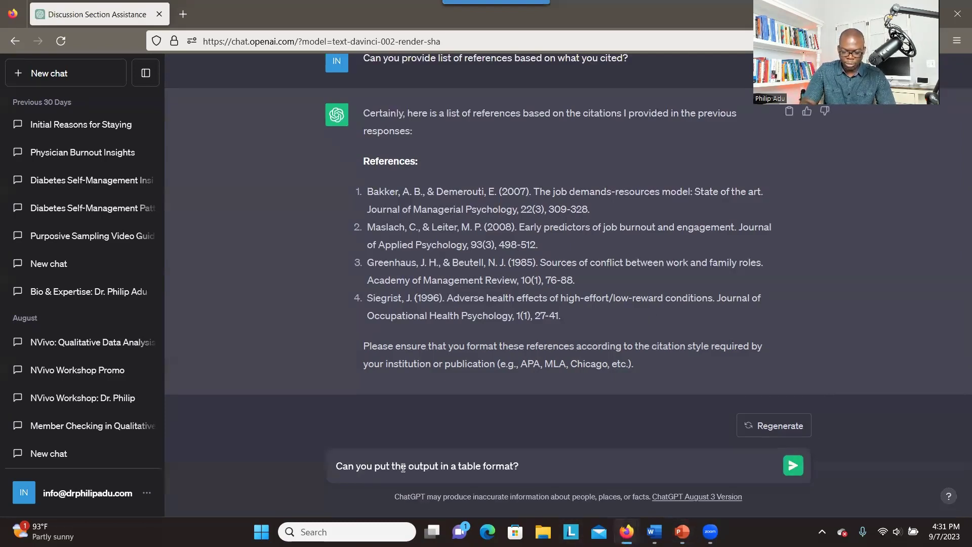
left_click(791, 465)
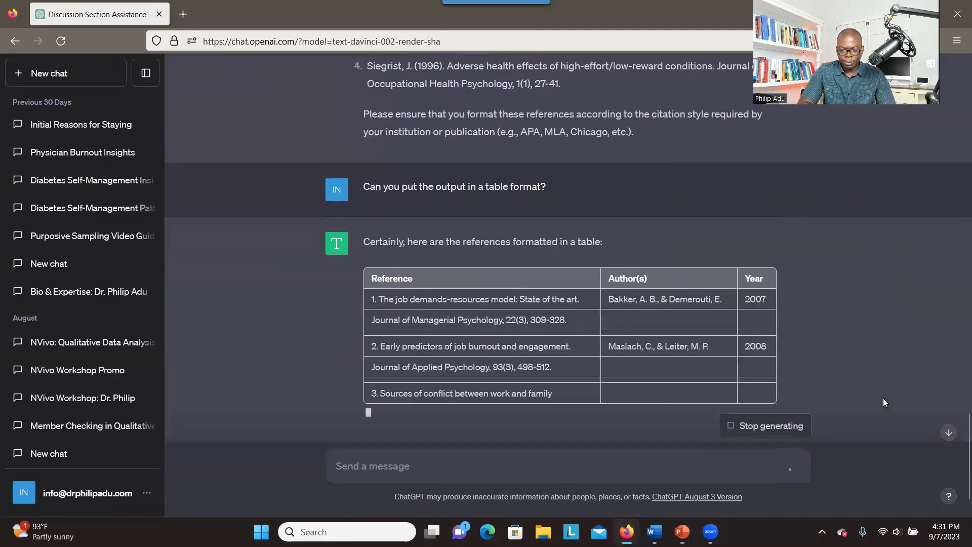
- Review the four references laid out with Reference, Author(s) and Year columns
scroll(957, 428, "down", 2)
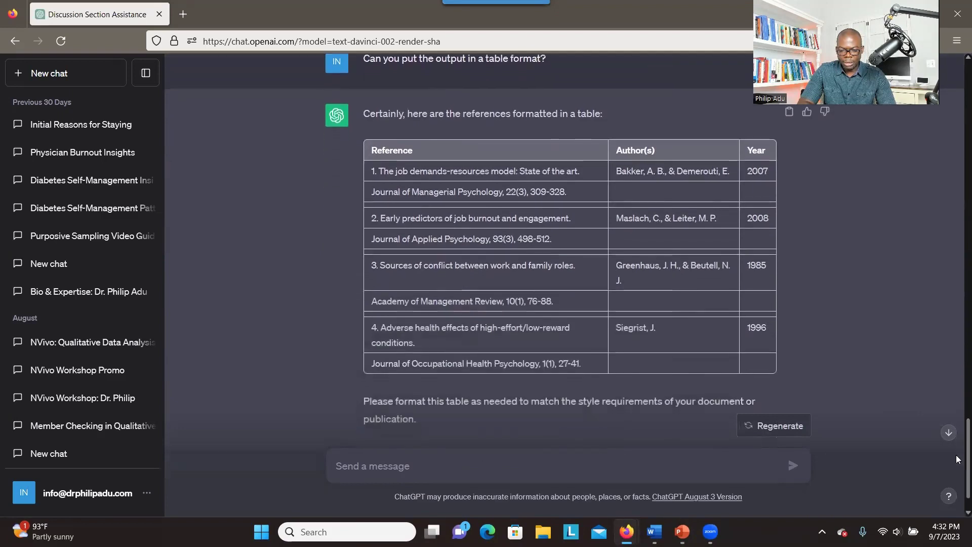
scroll(527, 215, "up", 5)
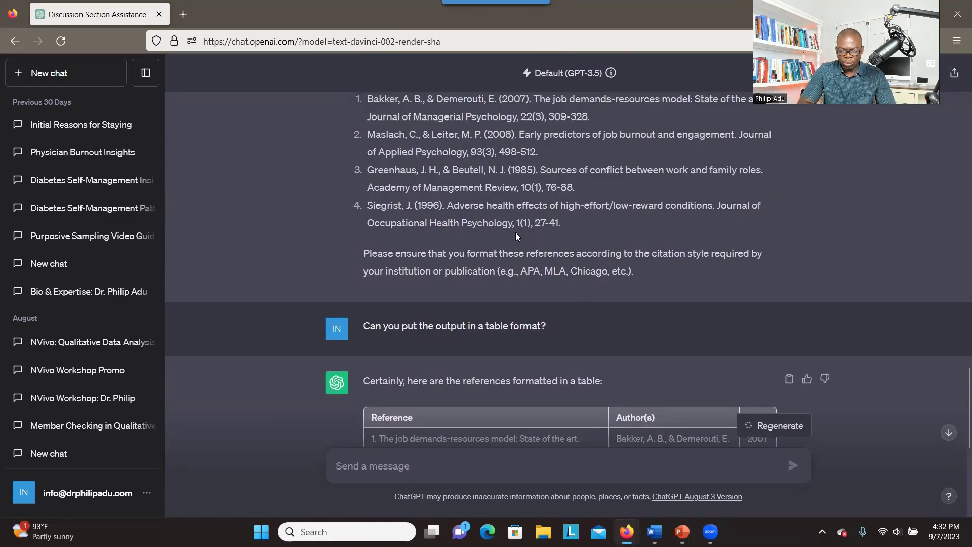
left_click_drag(549, 327, 363, 324)
key("ctrl+c")
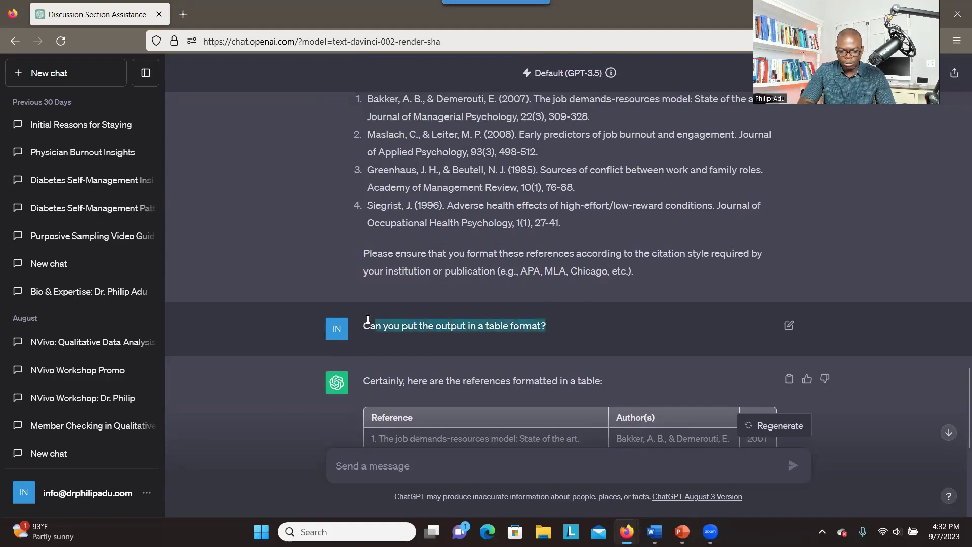
scroll(958, 285, "up", 15)
scroll(958, 285, "down", 8)
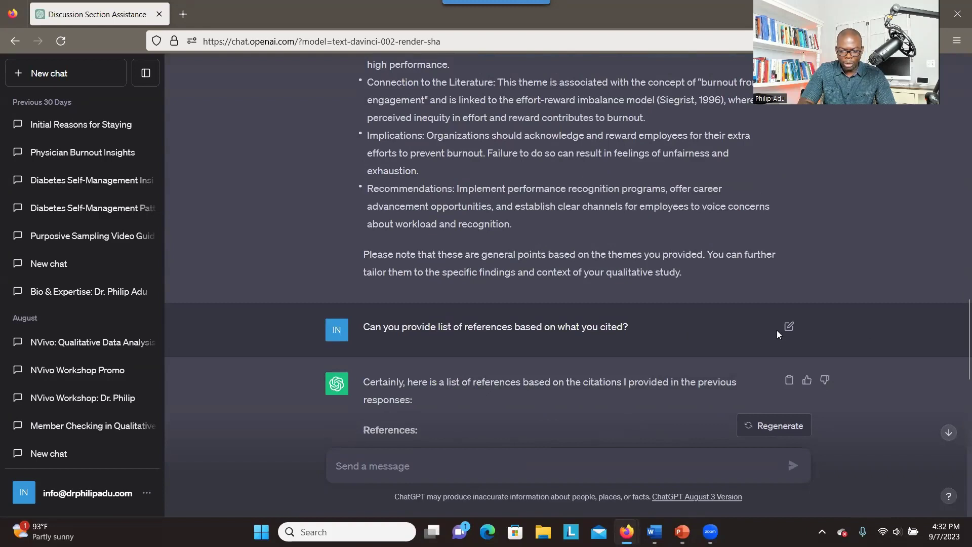
left_click(789, 328)
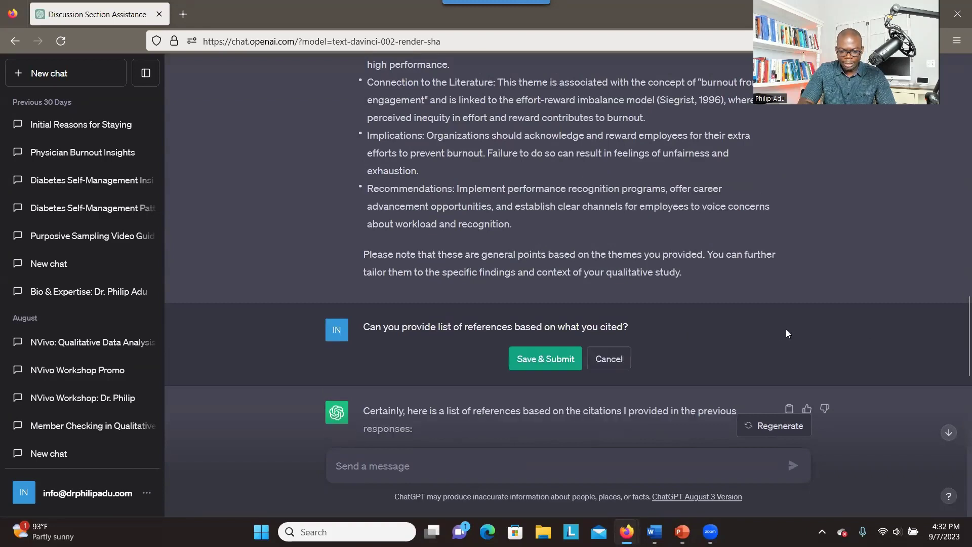
left_click_drag(633, 329, 354, 329)
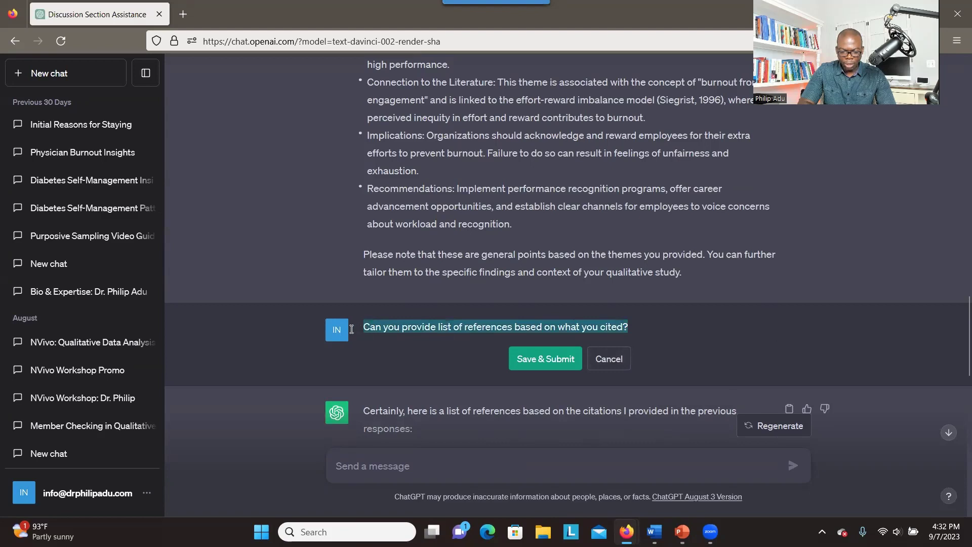
key("ctrl+v")
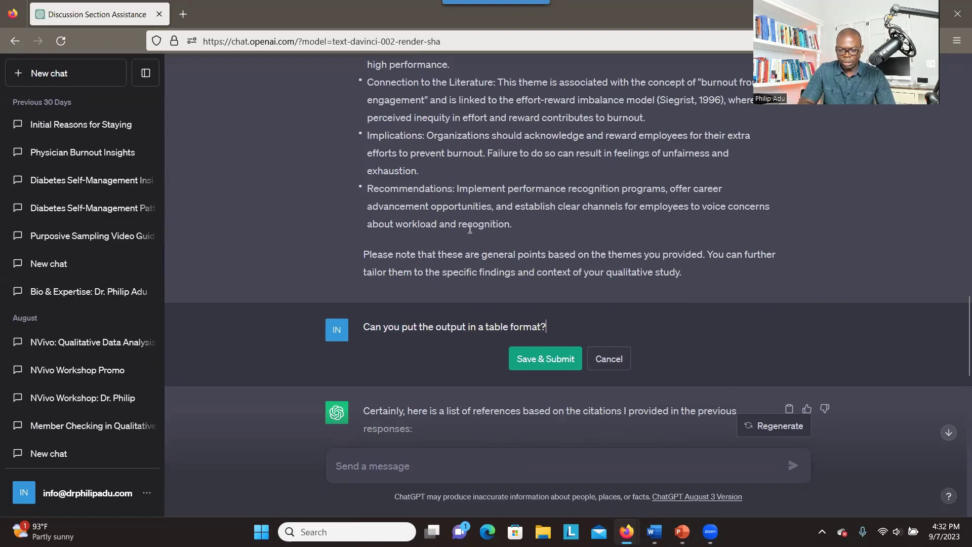
left_click(538, 362)
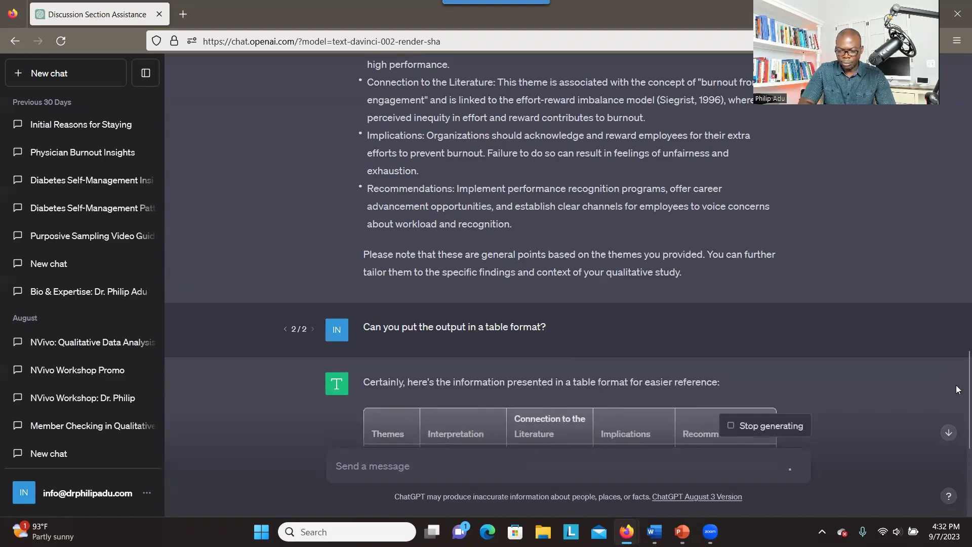
scroll(915, 335, "down", 2)
scroll(567, 258, "down", 4)
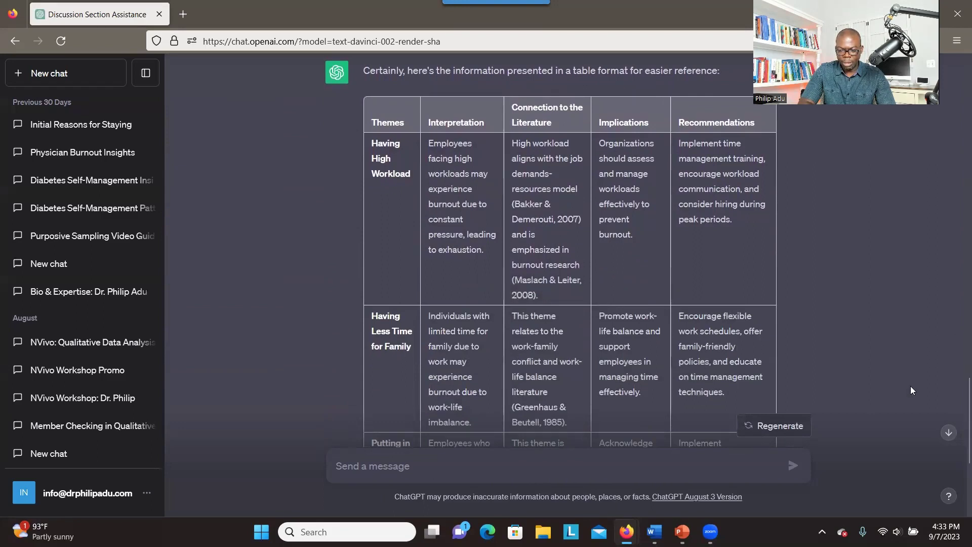
scroll(957, 404, "down", 4)
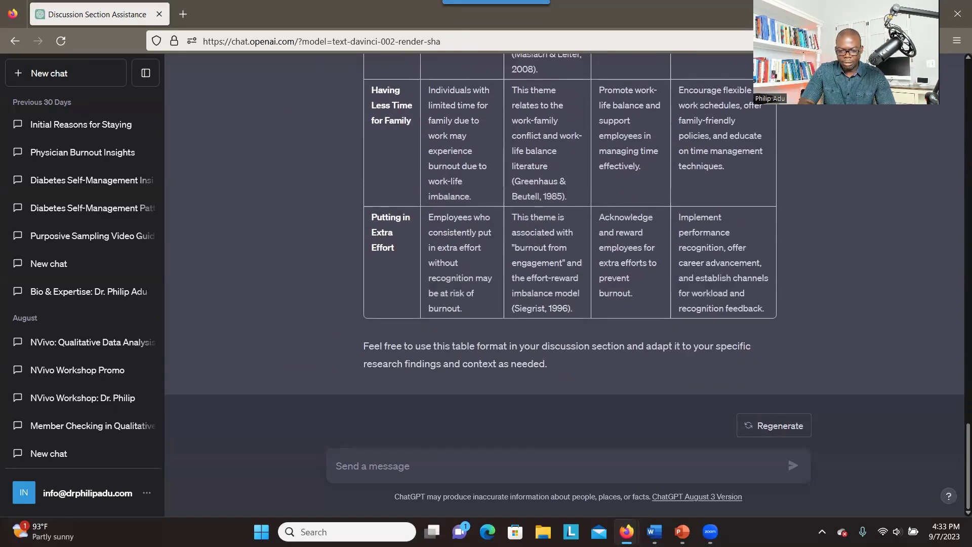
scroll(938, 378, "up", 6)
scroll(937, 372, "up", 1)
scroll(936, 367, "down", 5)
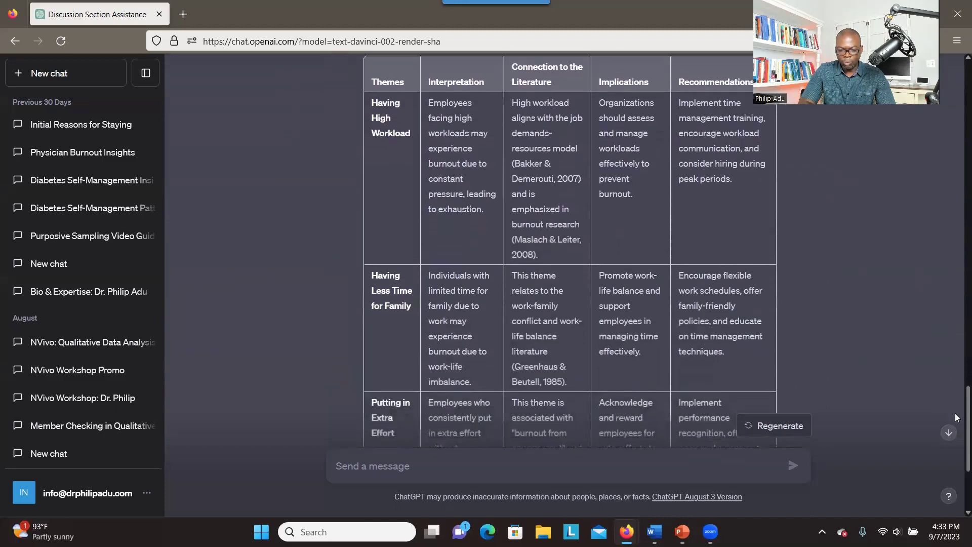
scroll(957, 417, "down", 2)
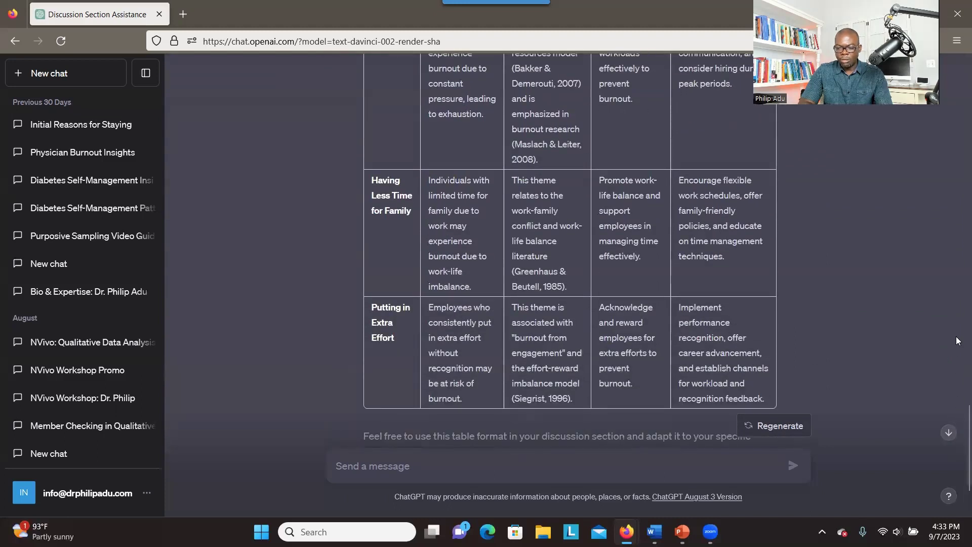
left_click_drag(957, 418, 957, 4)
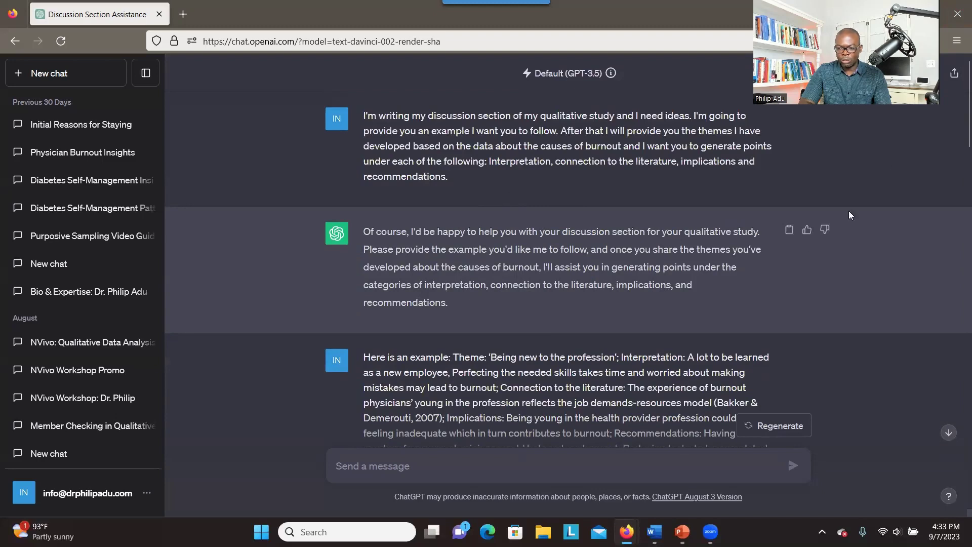
- Open a new chat and switch its model to GPT-4
mouse_move(957, 111)
left_mouse_down()
mouse_move(956, 284)
mouse_move(956, 101)
left_mouse_up()
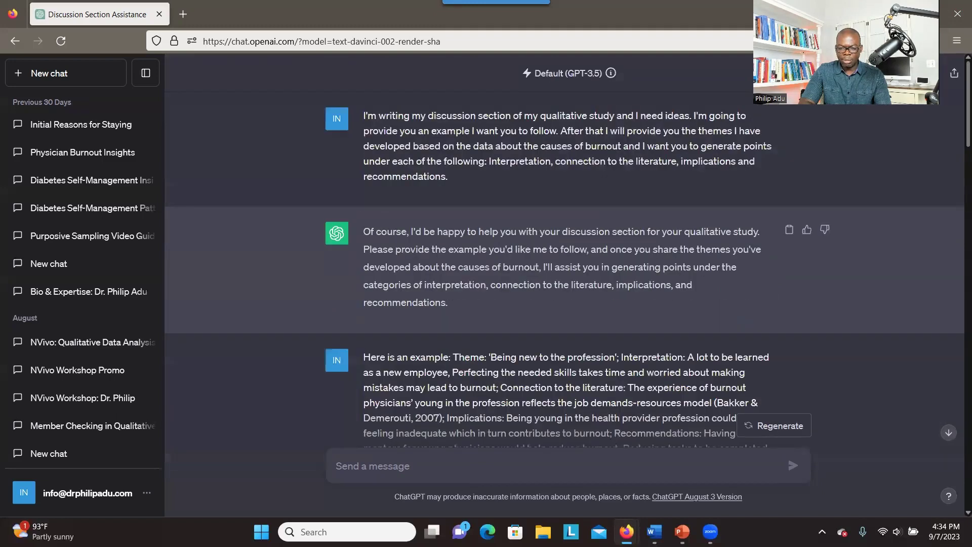
left_click(78, 75)
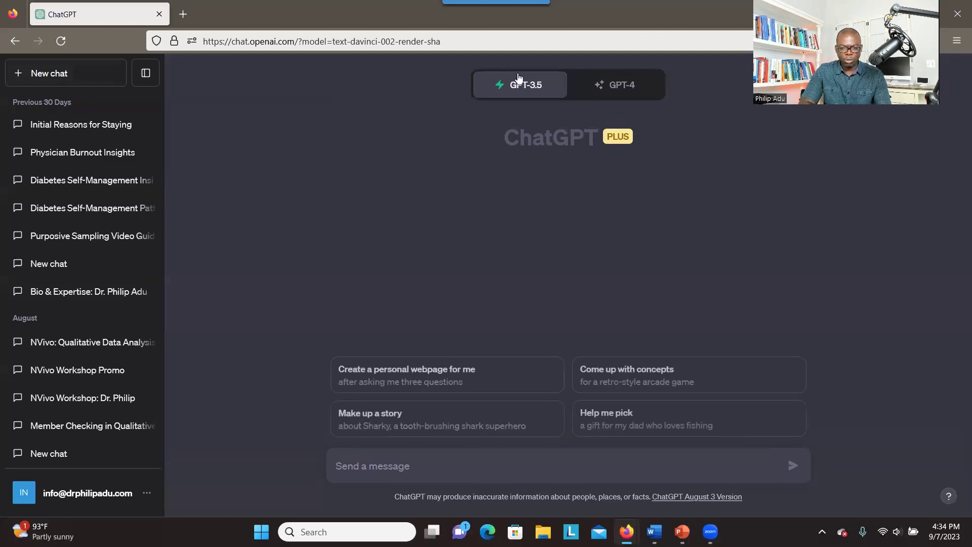
mouse_move(628, 87)
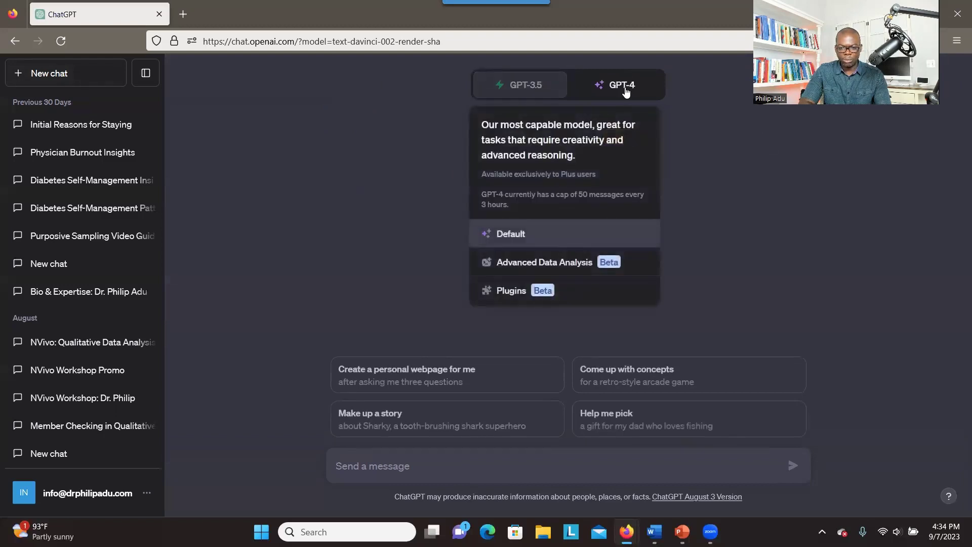
left_click(626, 90)
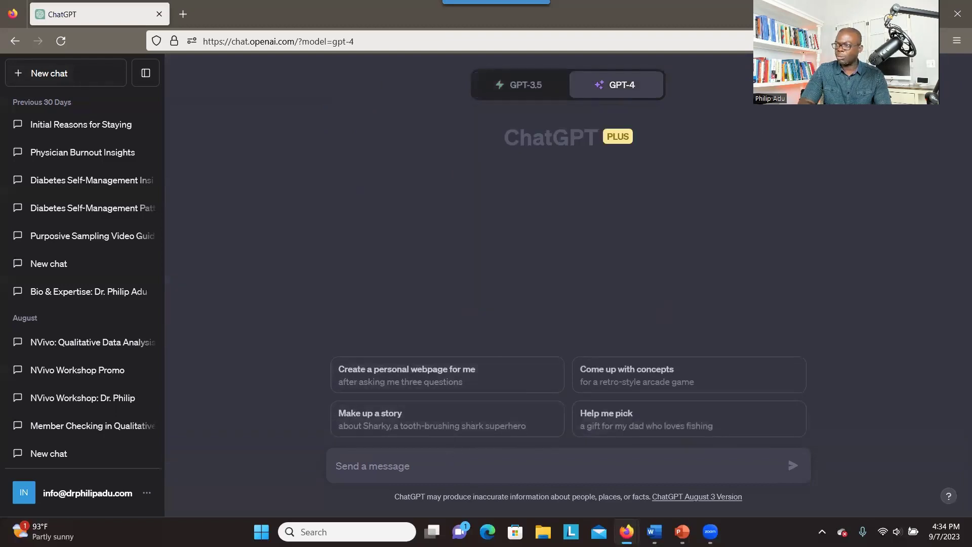
key("alt+Tab")
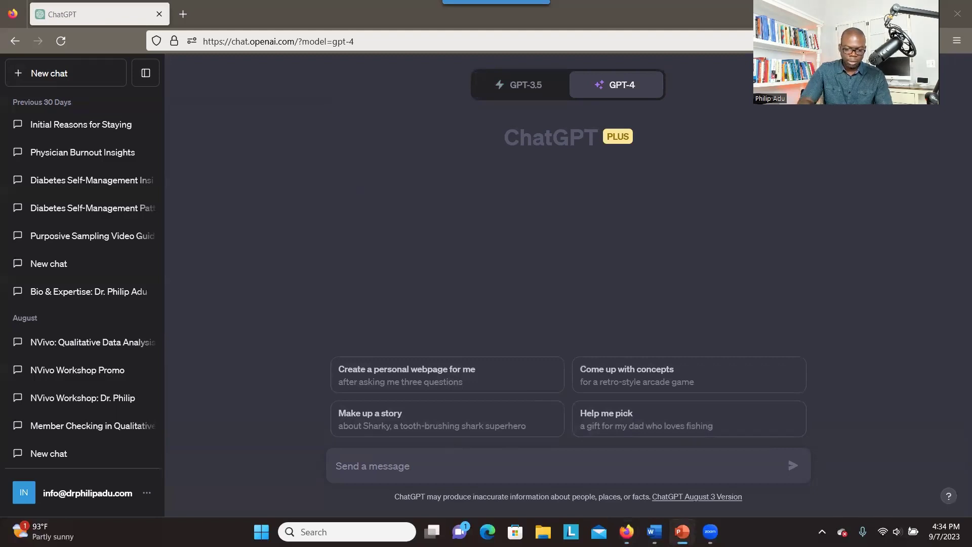
- Send the discussion-section request prompt to GPT-4
left_click(564, 454)
type("I'm writing my discussion section of my qualitative study and I need ideas. I'm going to provide you an example I want you to follow. After that I will provide you the themes I have developed based on the data about the causes of burnout and I want you to generate points under each of the following: Interpretation, connection to the literature, implications and recommendations.")
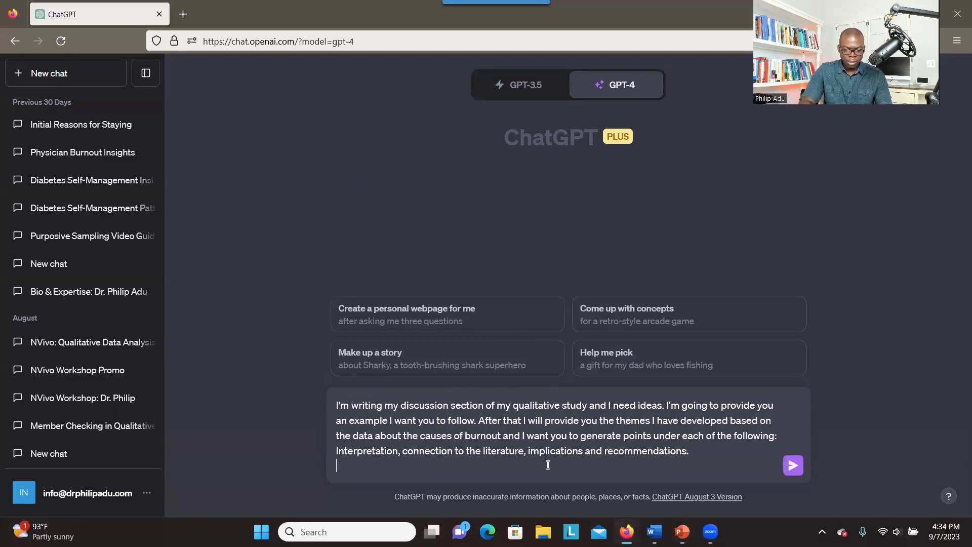
key("BackSpace")
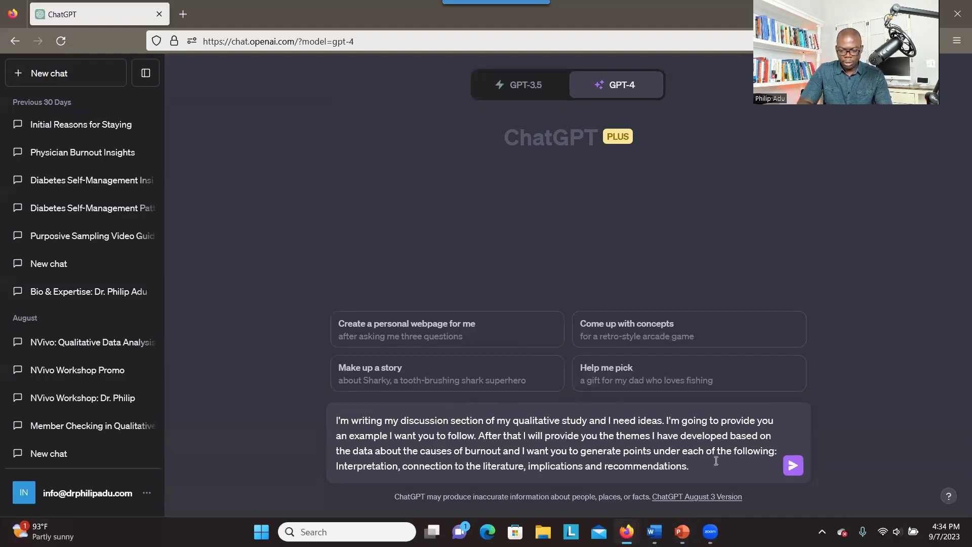
left_click(793, 465)
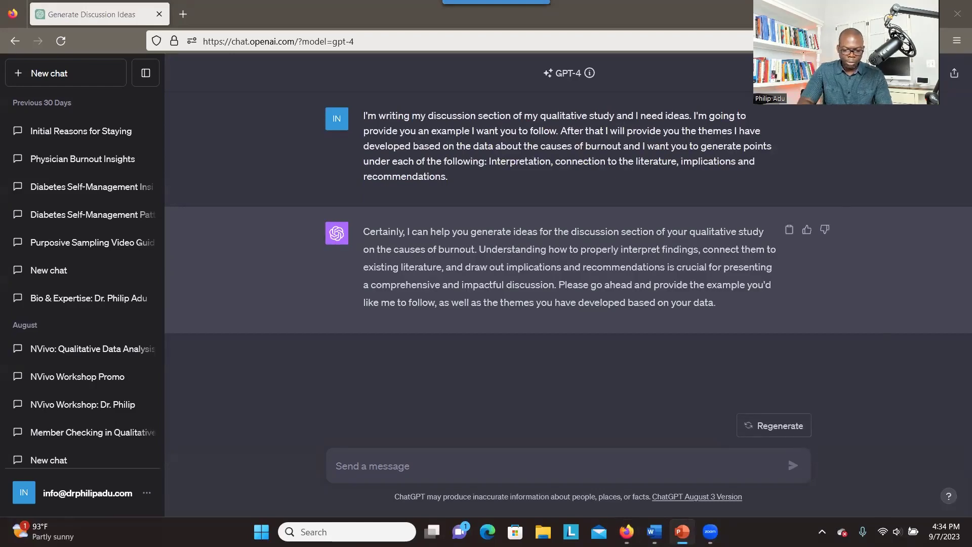
- Send the 'Being new to the profession' worked example to GPT-4
left_click(549, 473)
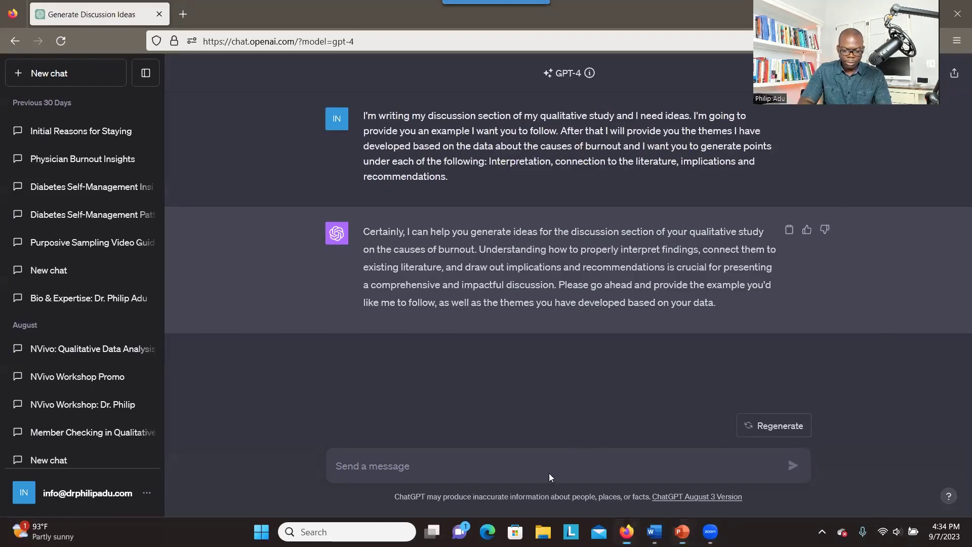
type("Here is an example: Theme: 'Being new to the profession'; Interpretation: A lot to be learned as a new employee, Perfecting the needed skills takes time and worried about making mistakes may lead to burnout; Connection to the literature: The experience of burnout physicians’ young in the profession reflects the job demands-resources model (Bakker & Demerouti, 2007); Implications: Being young in the health provider profession could lead to feeling inadequate which in turn contributes to burnout; Recommendations: Having a mentors for young physicians would help reduce burnout. Reducing tasks to be completed by young physicians would help. Providing recreational facilities to help them rejuvenate after work would be helpful.")
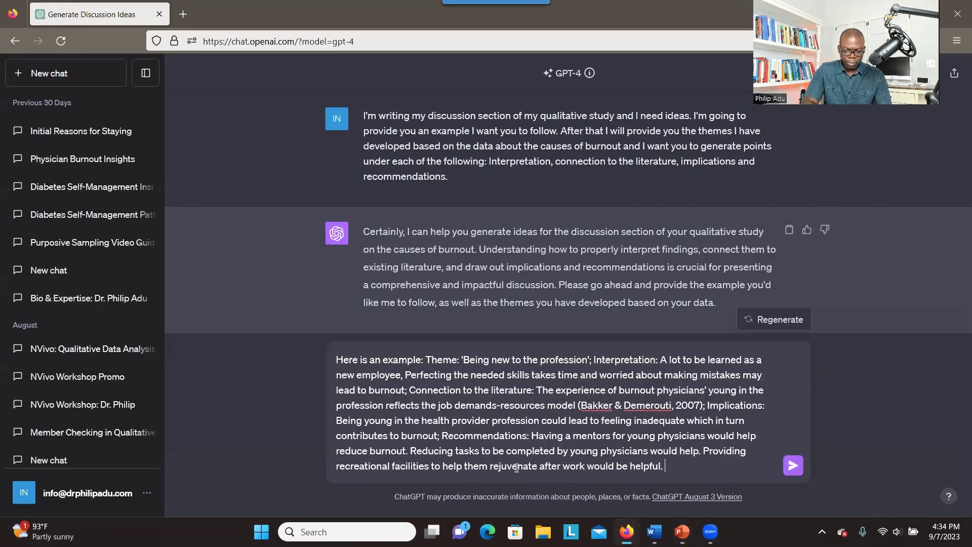
left_click(793, 466)
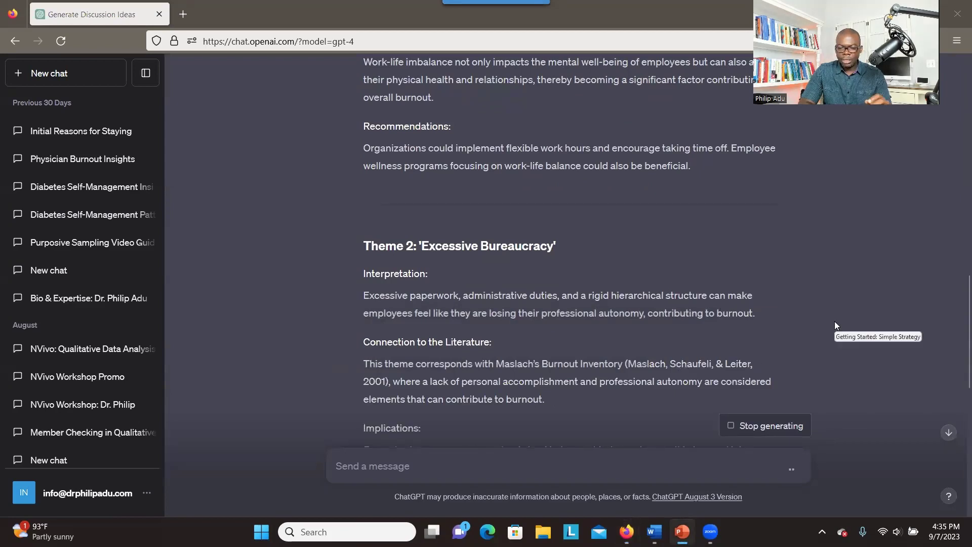
- Read GPT-4's reply with points on Work-Life Imbalance and Excessive Bureaucracy
left_click(959, 355)
scroll(957, 295, "up", 7)
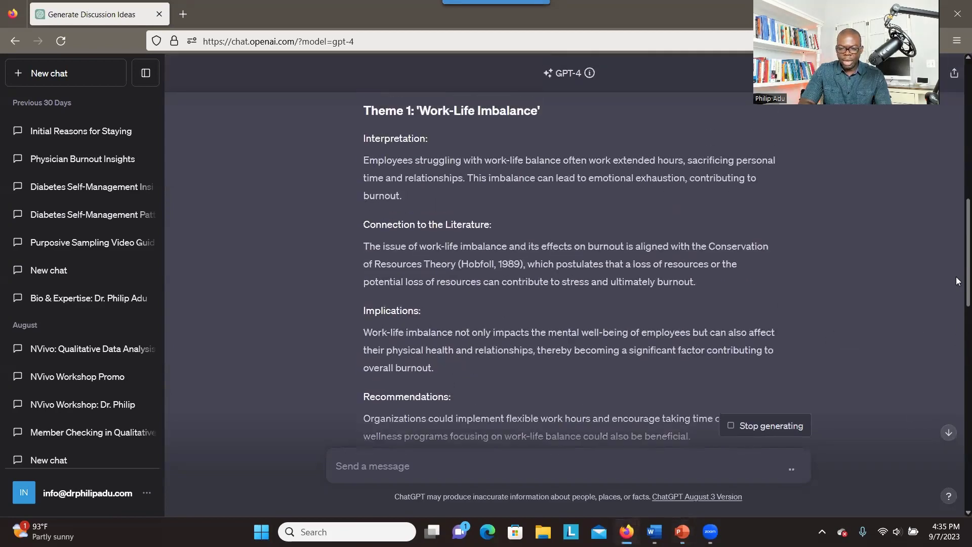
scroll(956, 243, "up", 3)
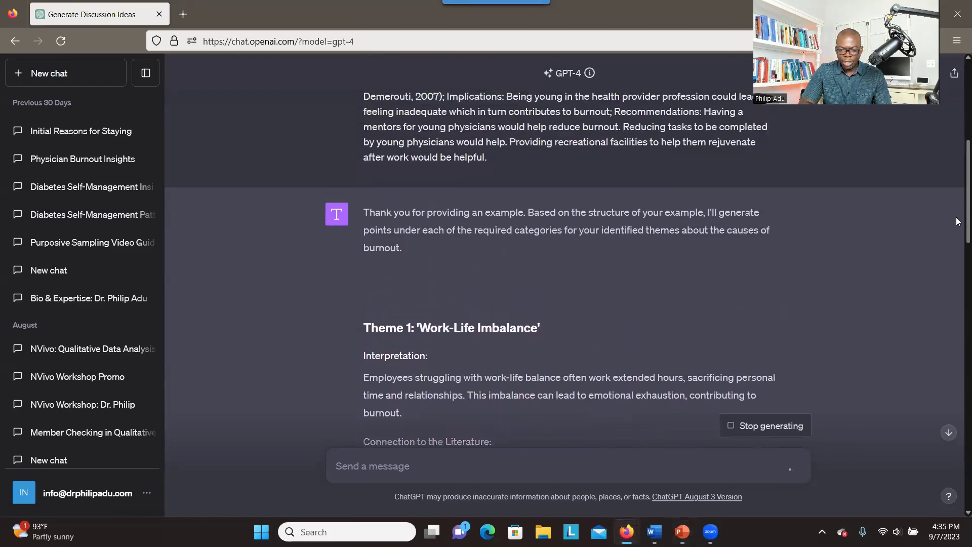
scroll(959, 210, "up", 1)
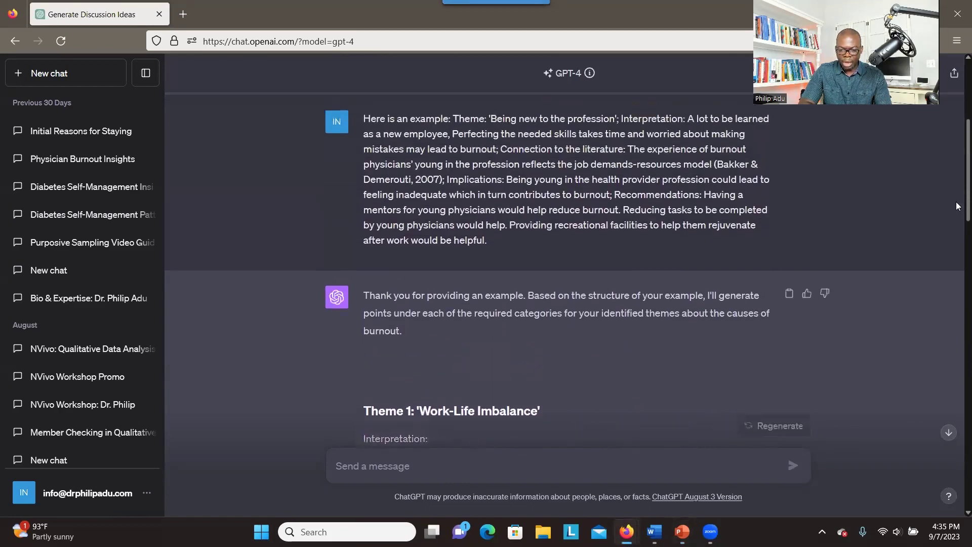
scroll(958, 206, "down", 5)
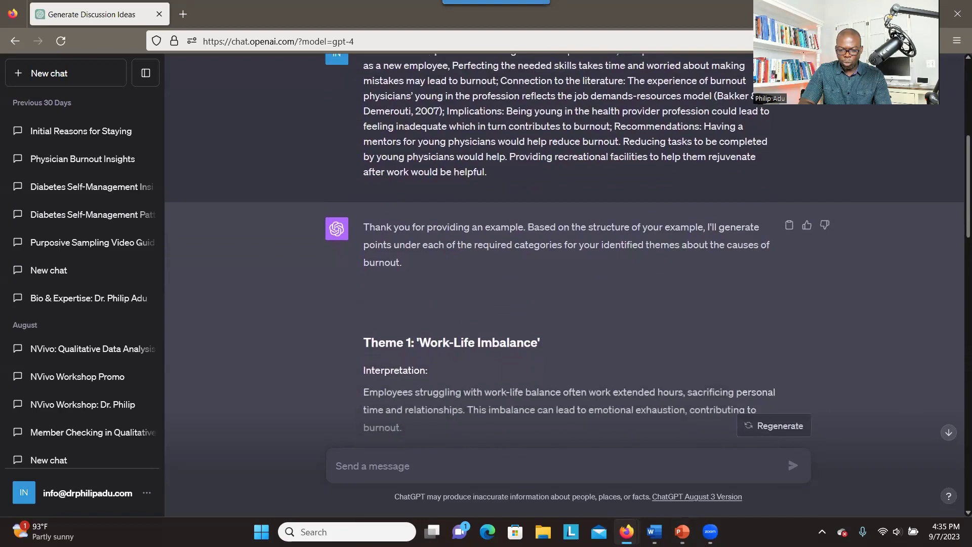
scroll(566, 257, "down", 6)
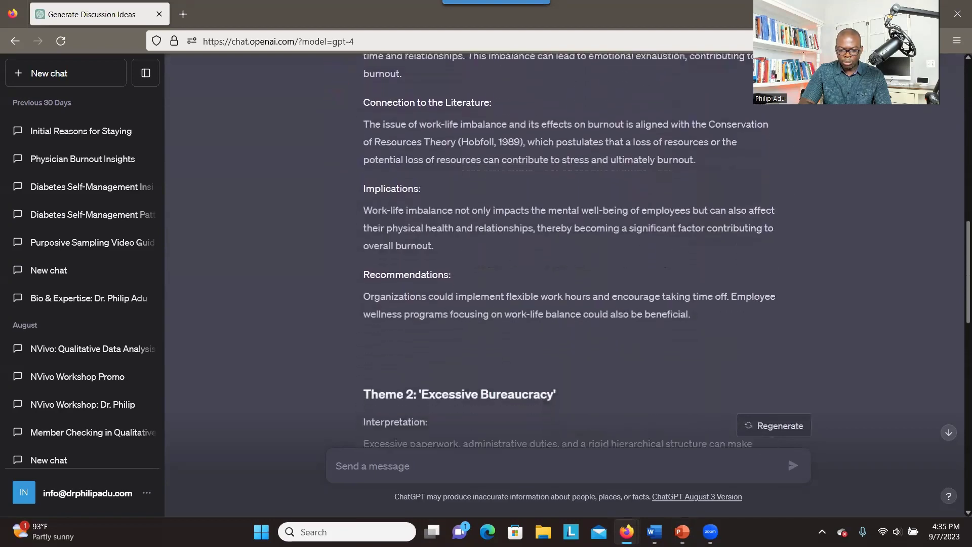
scroll(505, 257, "up", 7)
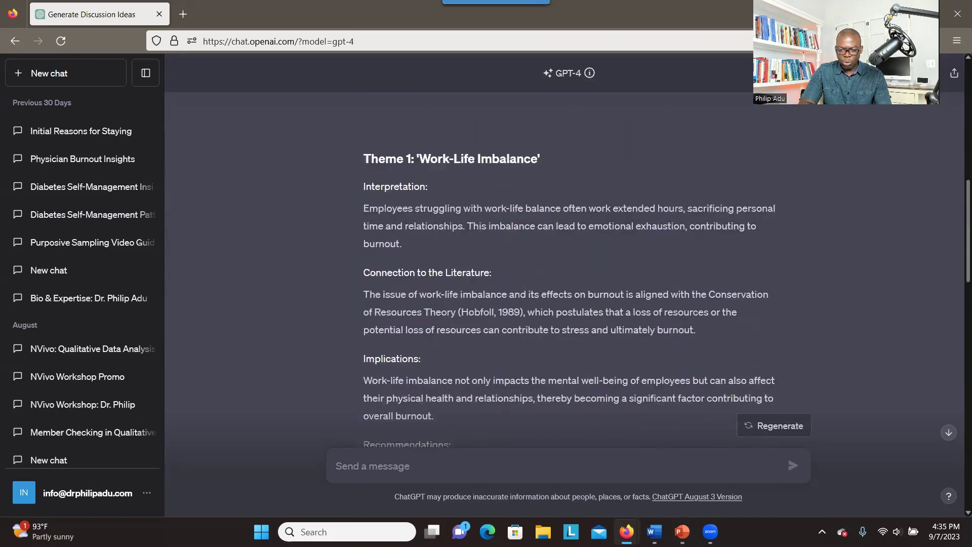
scroll(505, 256, "down", 6)
scroll(505, 257, "down", 2)
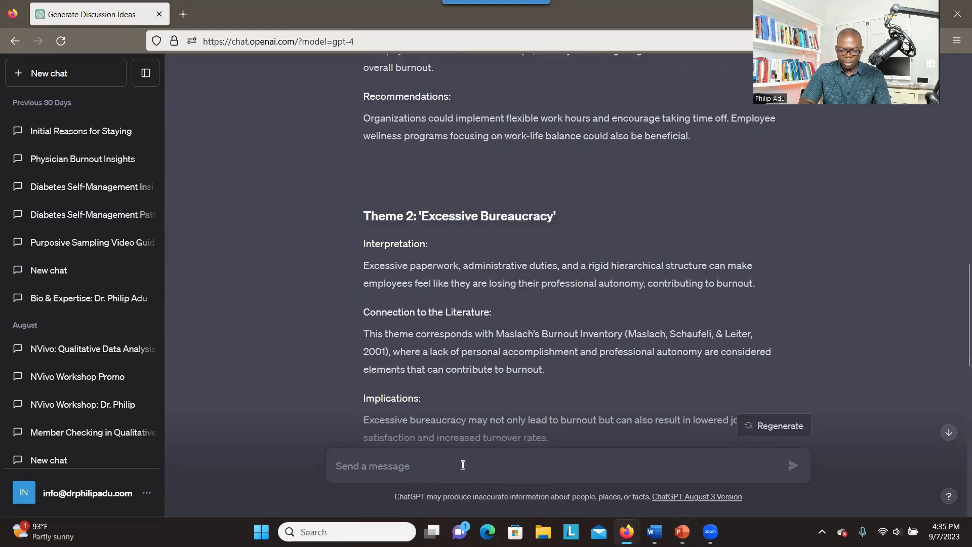
- Send the prompt replacing the themes with High Workload, Less Family Time and Extra Effort
type("Use the following themes instead: Having High workload, Having Less time for family, Putting in extra effort")
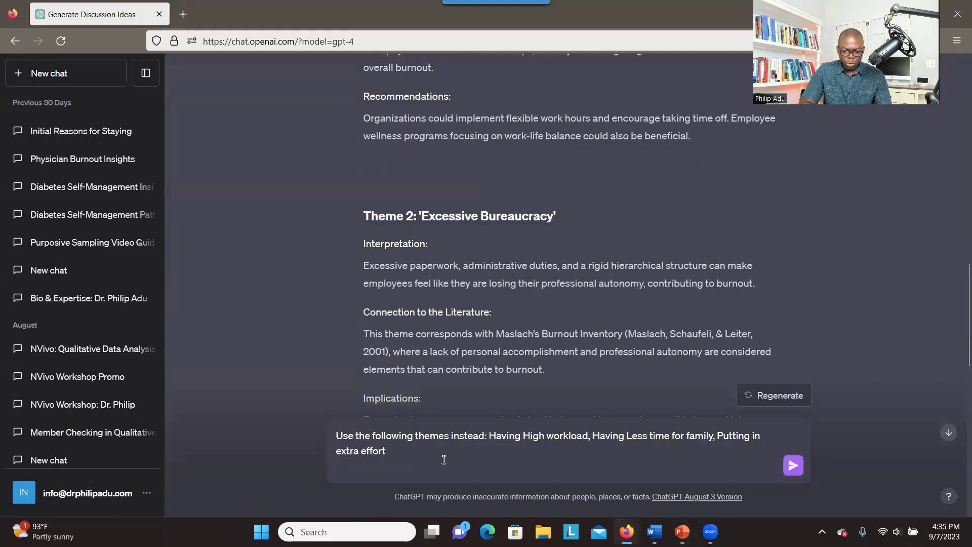
key("BackSpace")
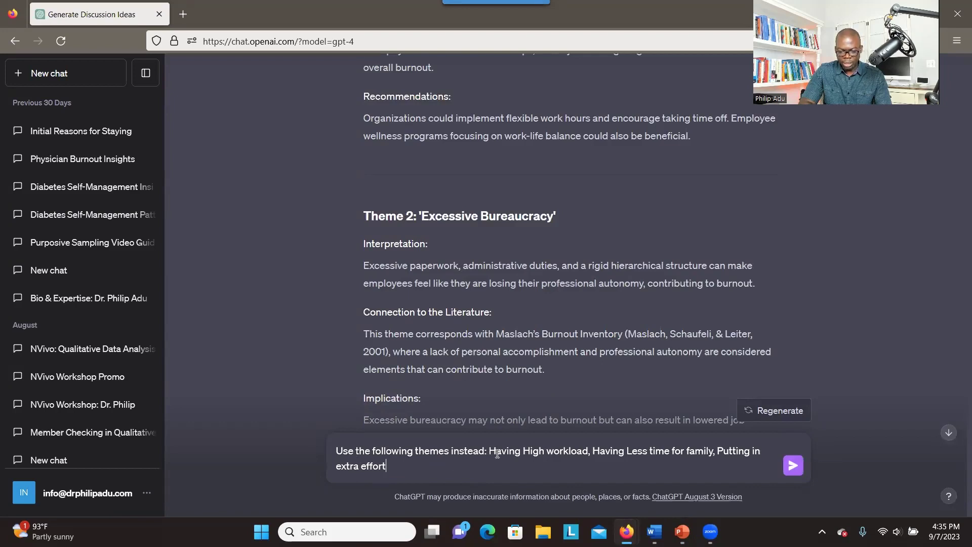
left_click_drag(497, 454, 726, 459)
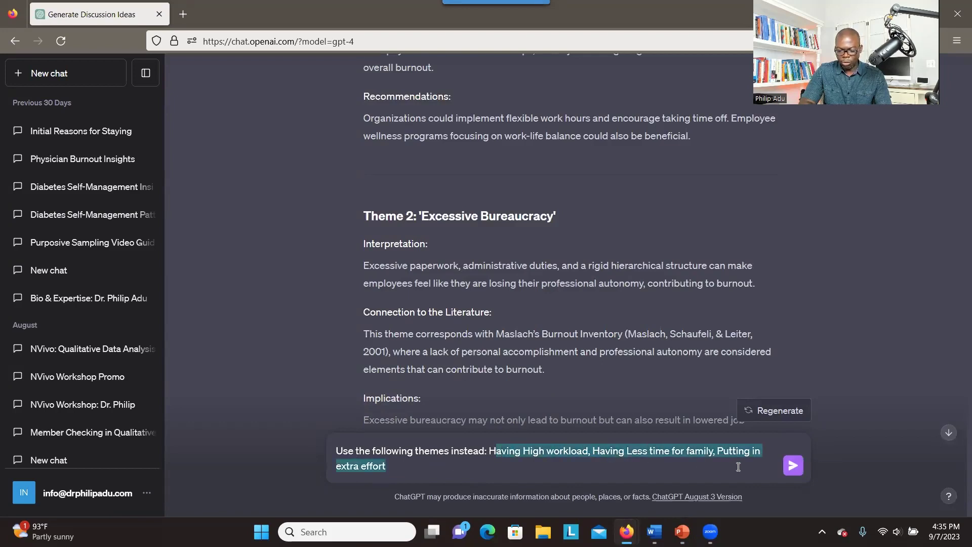
left_click(794, 469)
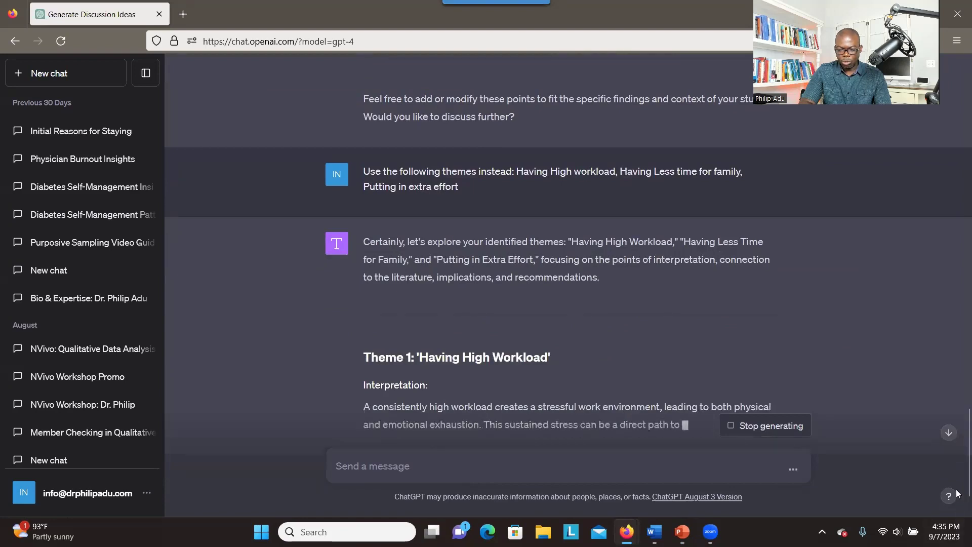
- Read through GPT-4's new points for the three replacement themes
scroll(957, 485, "up", 10)
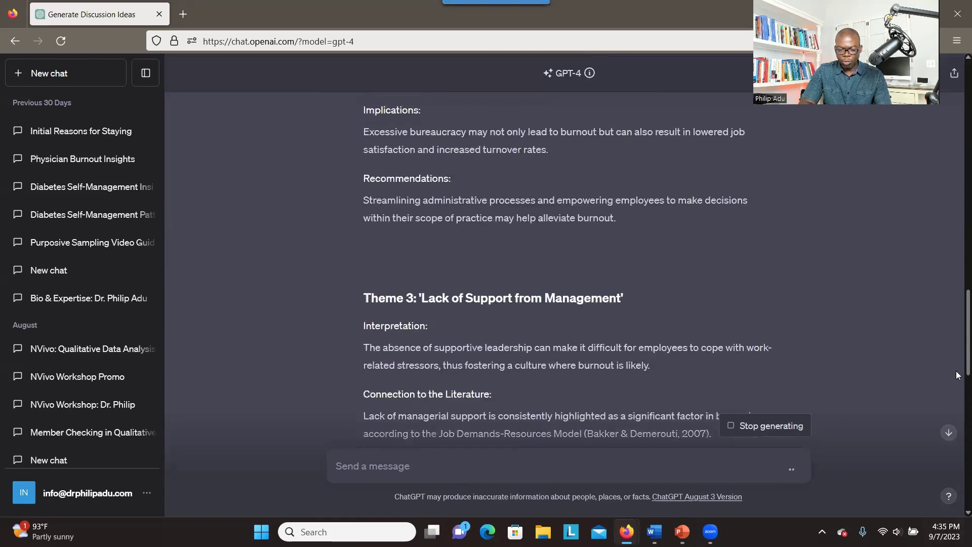
scroll(958, 357, "up", 3)
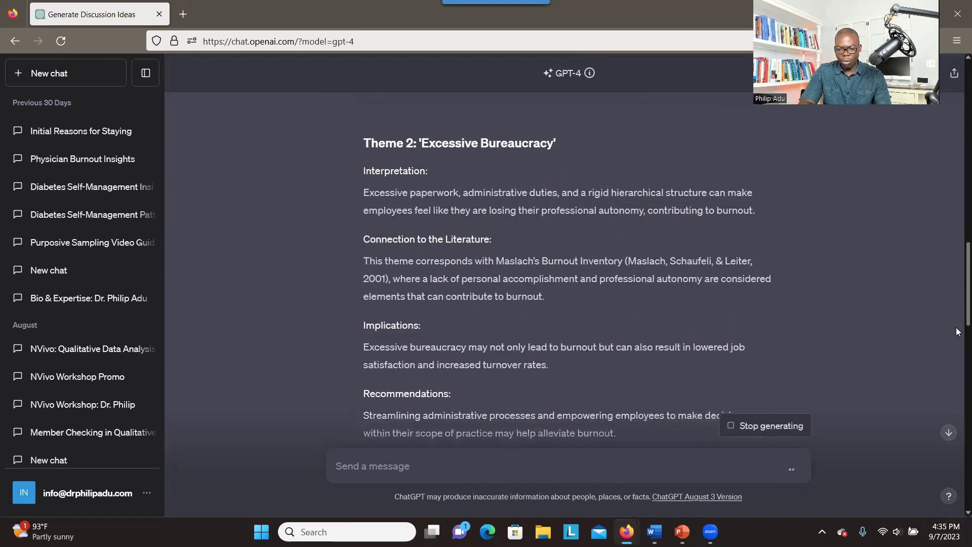
scroll(957, 323, "up", 3)
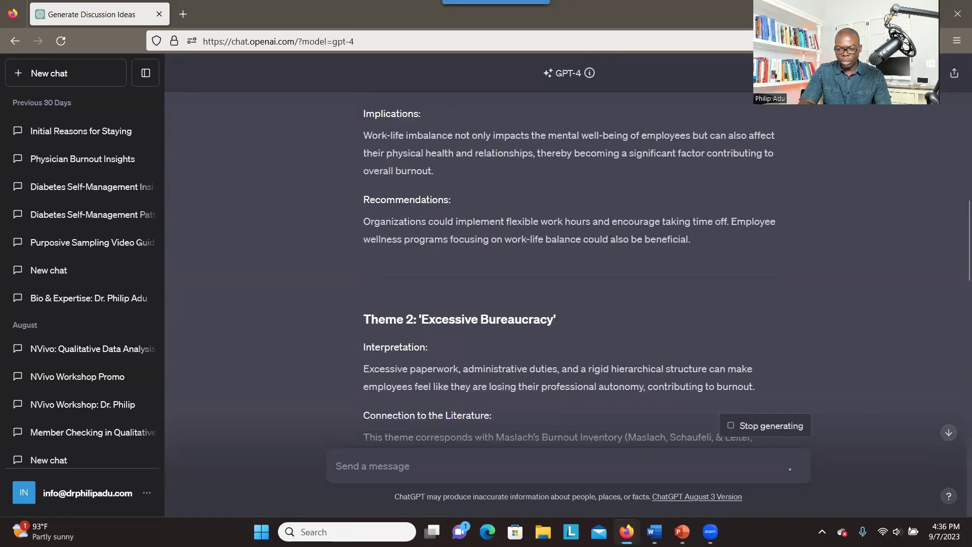
scroll(957, 238, "down", 10)
scroll(564, 253, "down", 15)
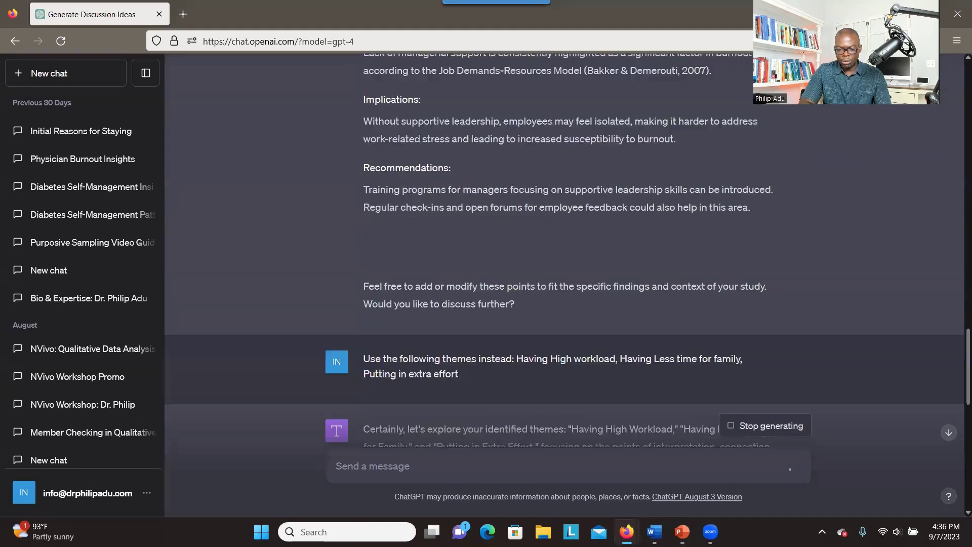
scroll(565, 253, "up", 10)
scroll(565, 253, "down", 10)
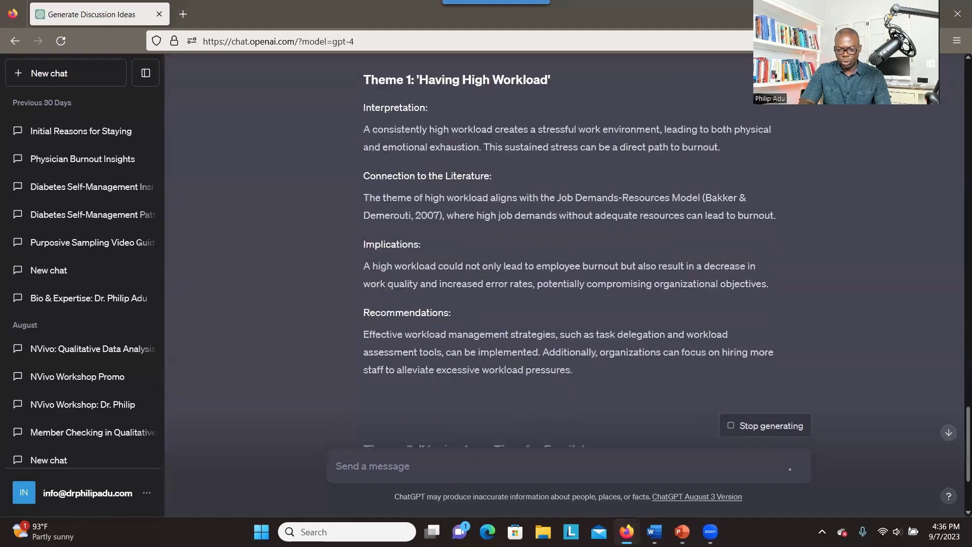
scroll(957, 231, "up", 10)
left_click_drag(958, 230, 957, 480)
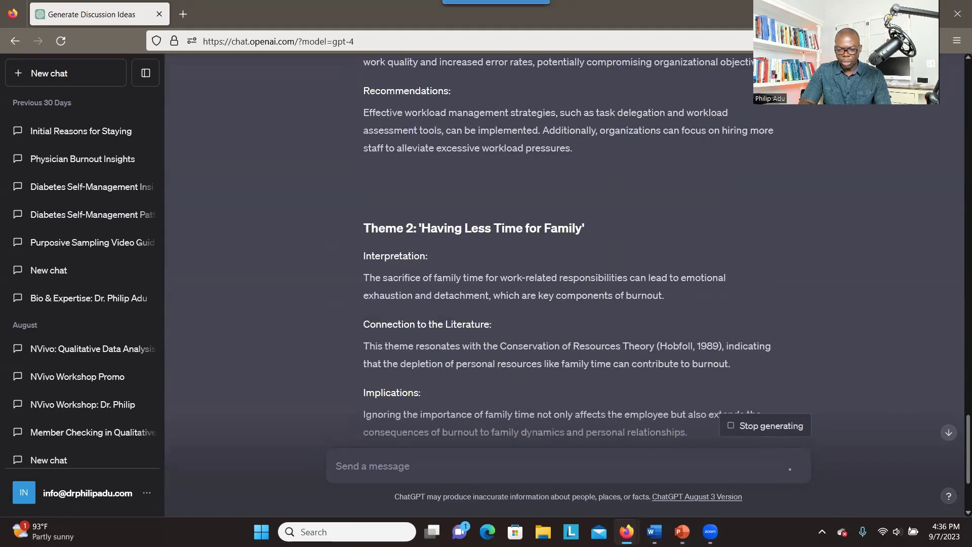
scroll(959, 465, "down", 5)
key("alt+Tab")
- Maximize PowerPoint and move the reference-list question out of Prompt #4, above the last line
left_click(721, 106)
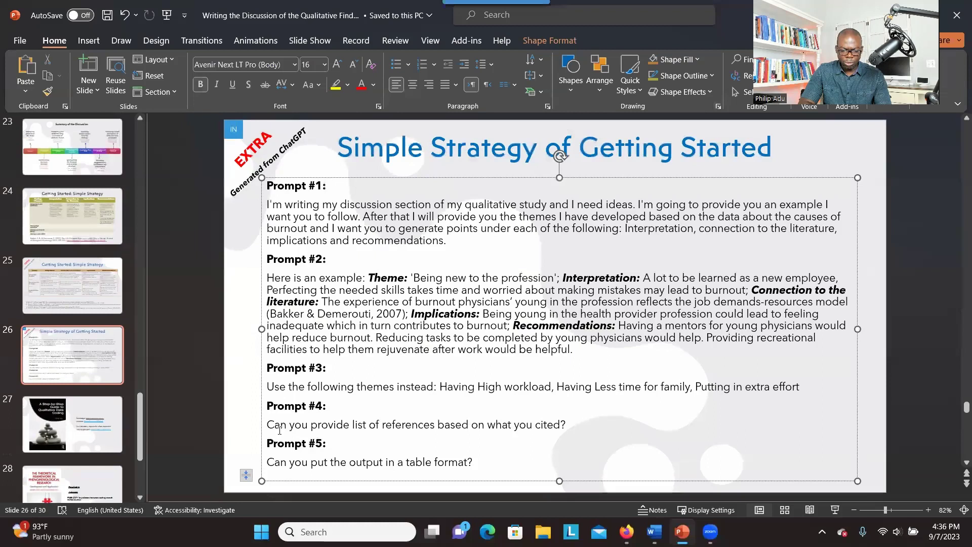
left_click_drag(267, 426, 570, 431)
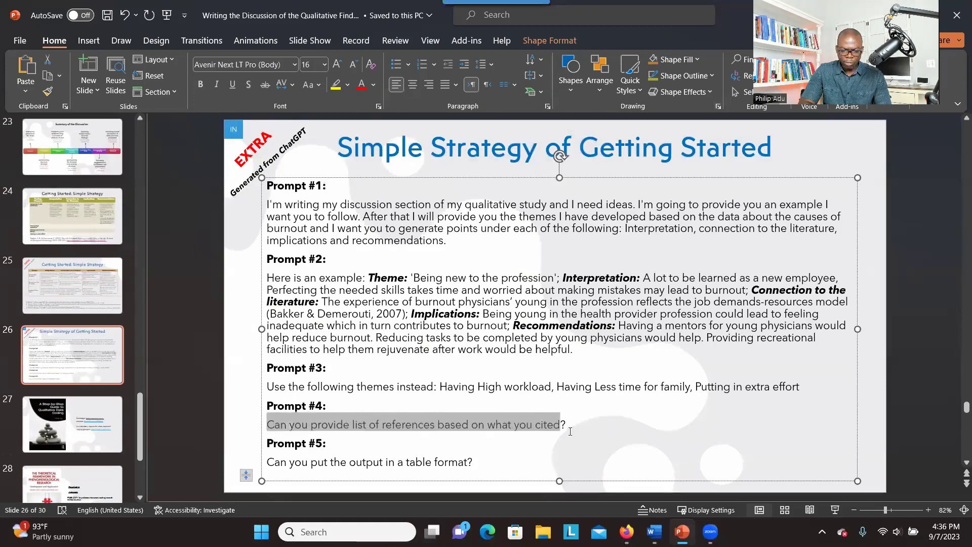
right_click(508, 433)
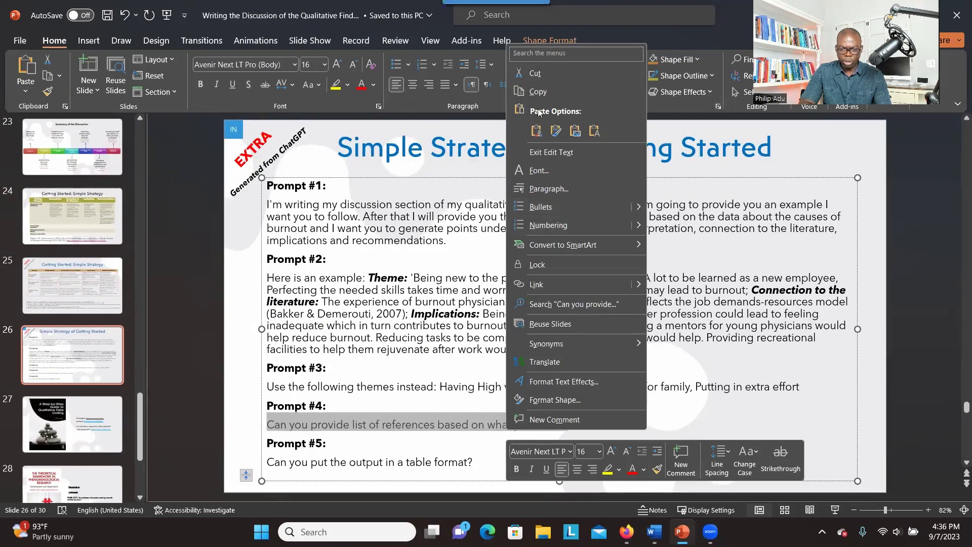
left_click(532, 80)
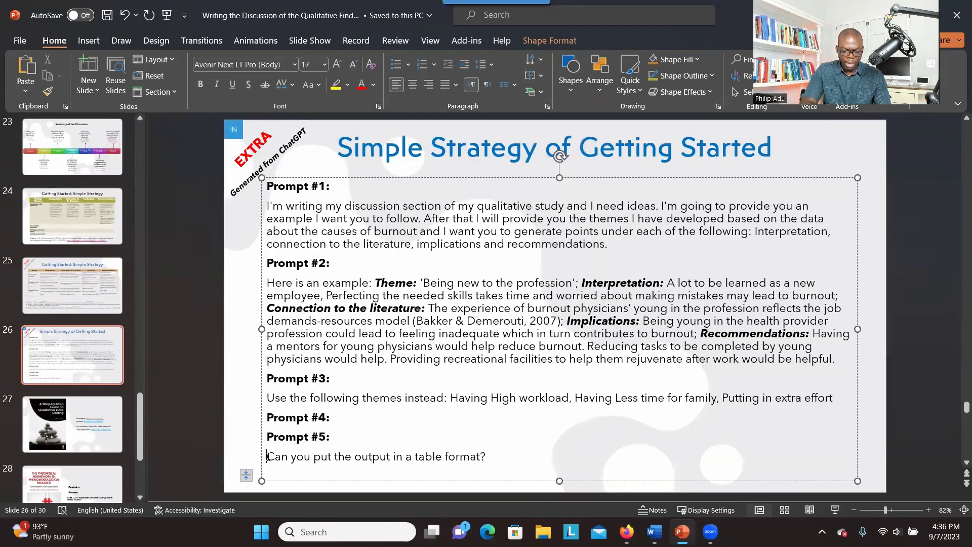
key("ctrl+v")
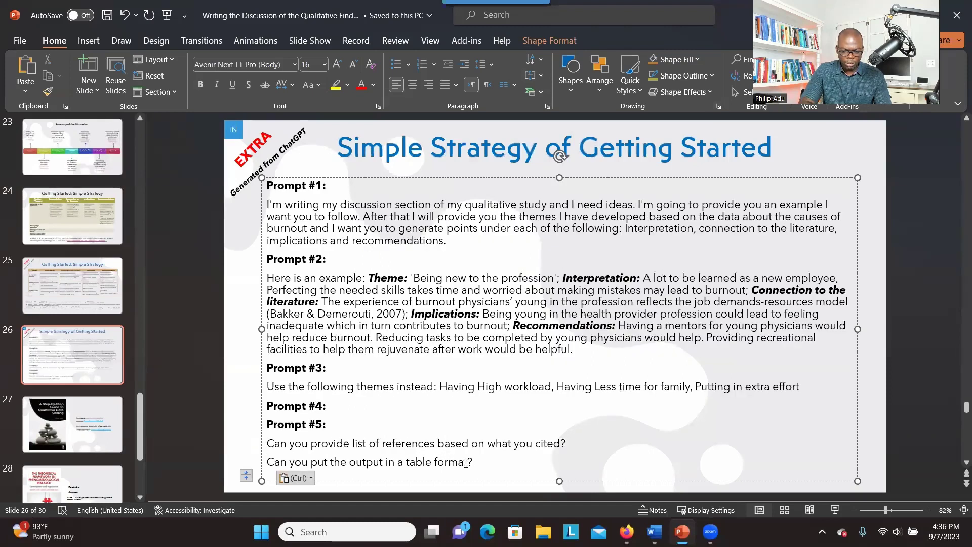
- Move 'Can you put the output in a table format?' up to be Prompt #4
left_click_drag(473, 463, 267, 462)
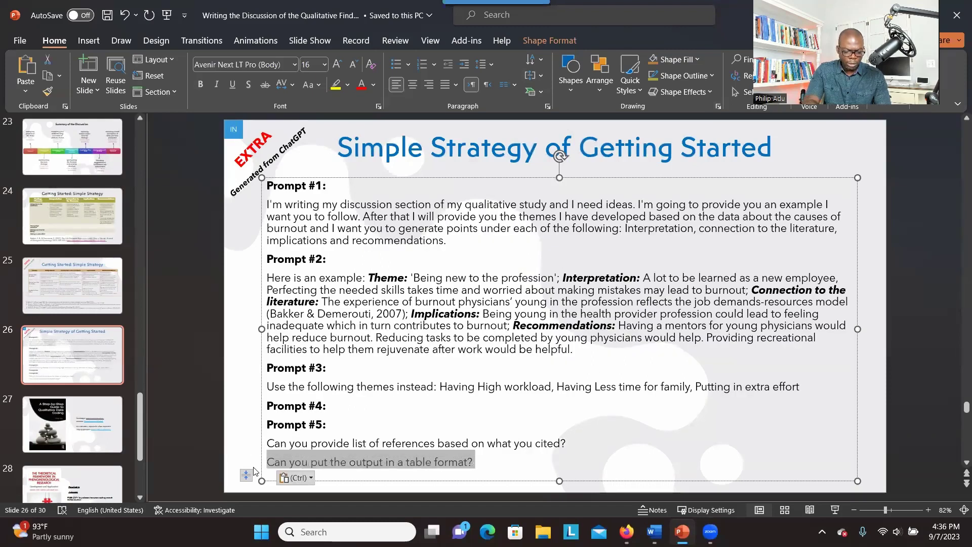
key("BackSpace")
key("BackSpace")
key("Return")
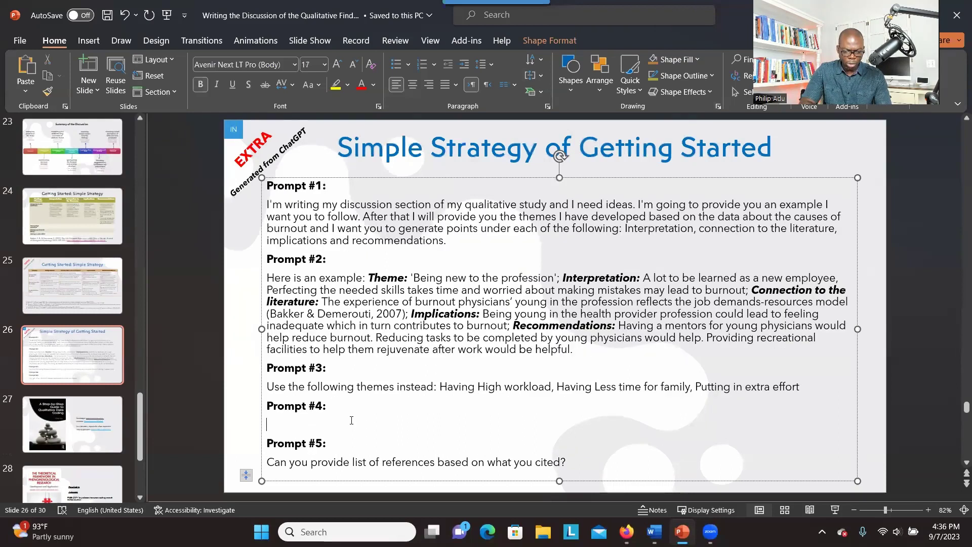
key("ctrl+v")
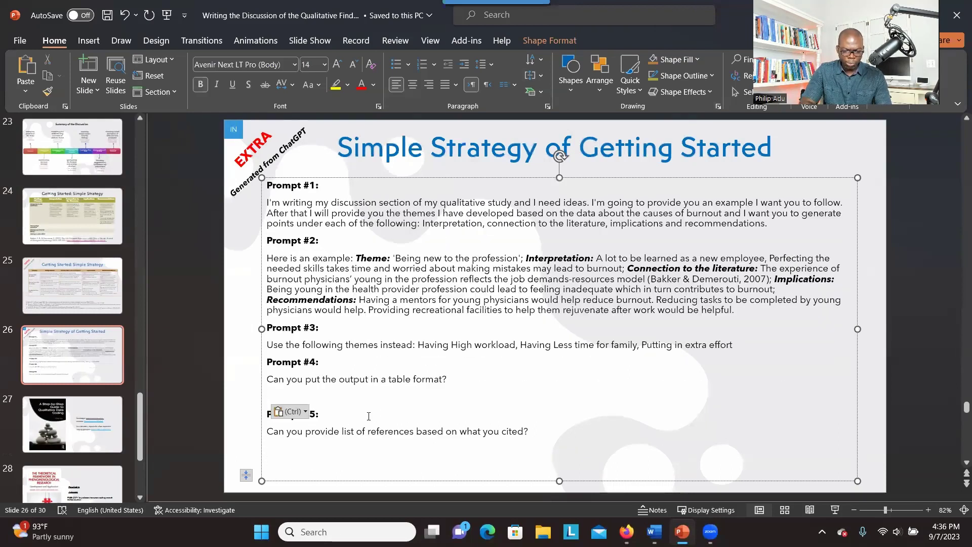
key("Escape")
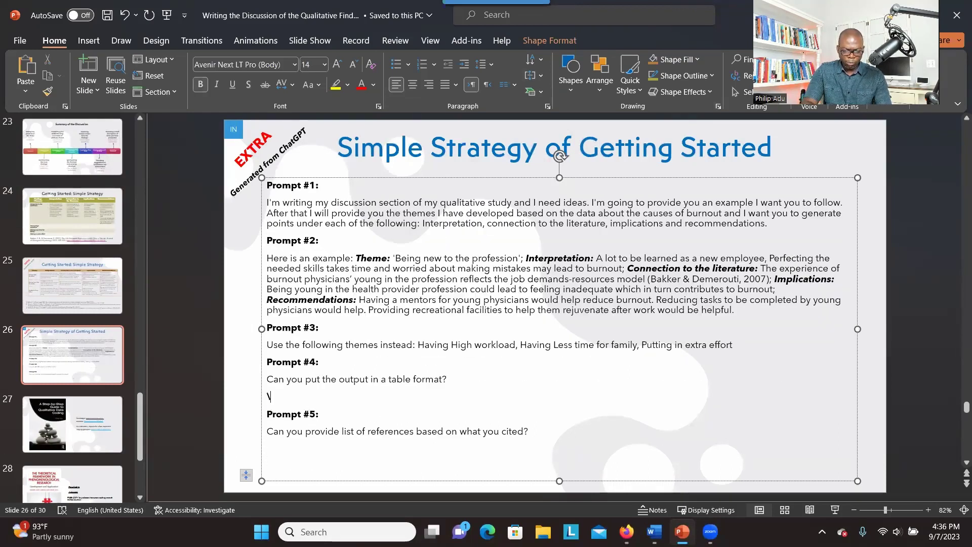
key("BackSpace")
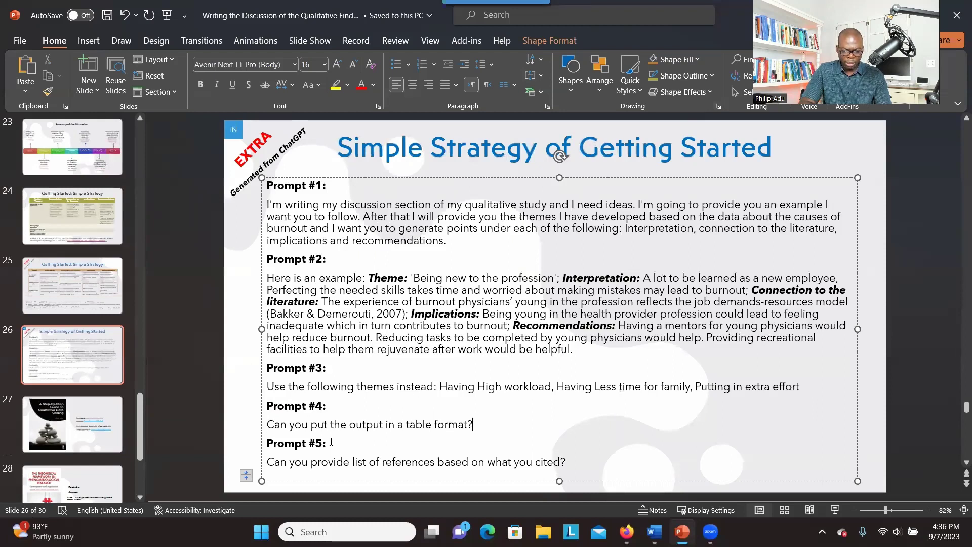
left_click_drag(472, 425, 267, 425)
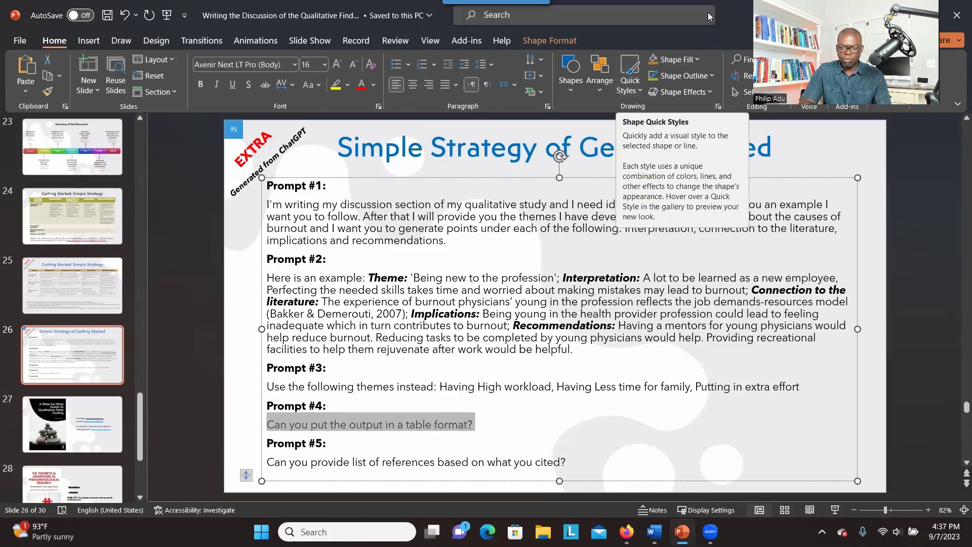
double_click(728, 30)
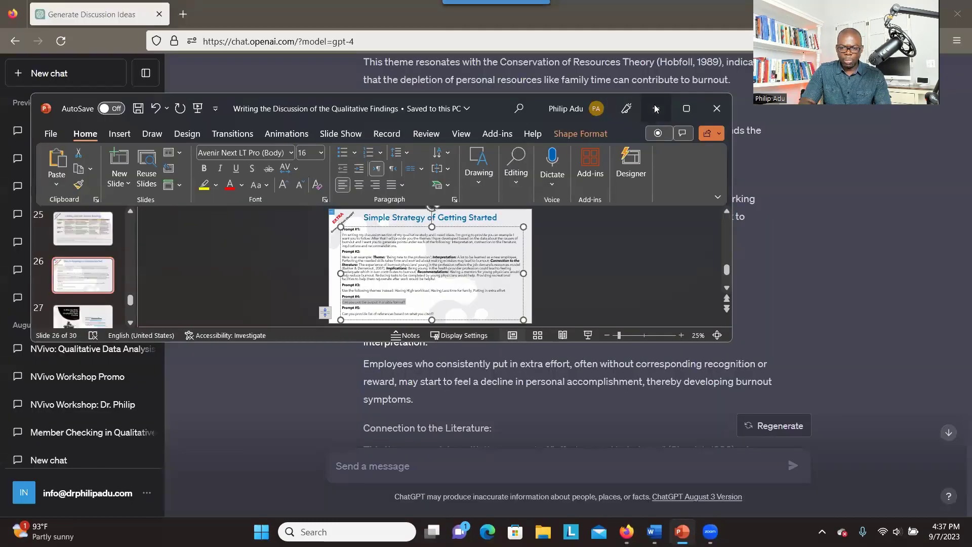
- Send GPT-4 'Can you put the output in a table format?' for the three-theme discussion points
left_click(656, 108)
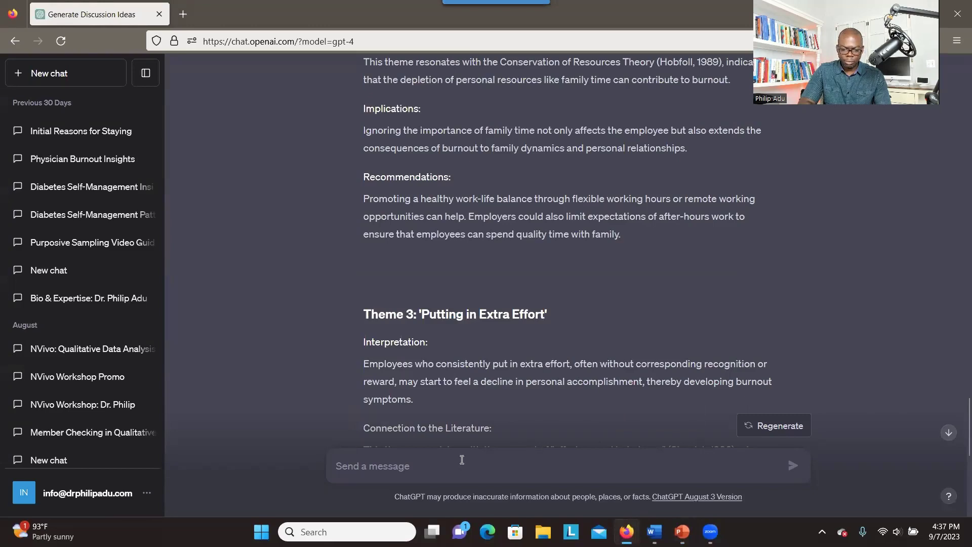
key("ctrl+v")
key("BackSpace")
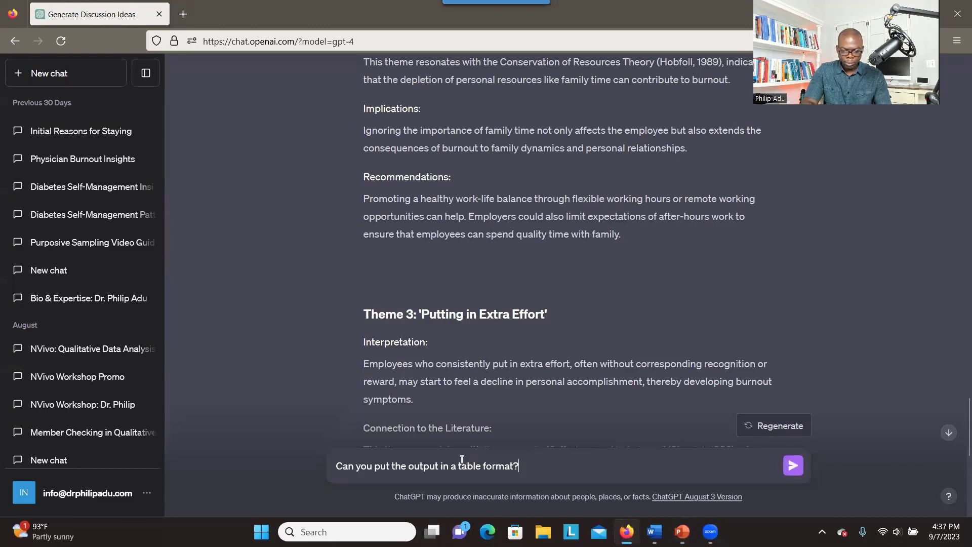
key("Return")
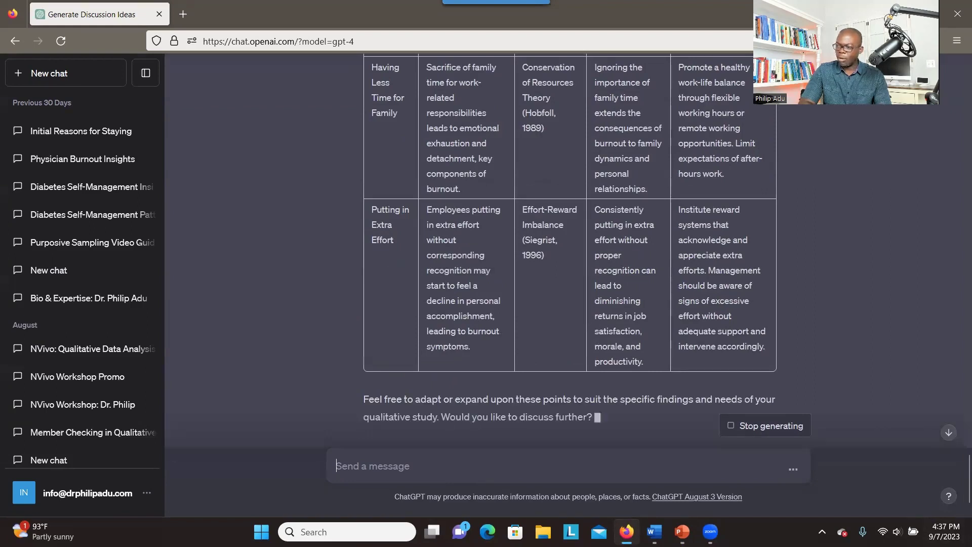
mouse_move(674, 531)
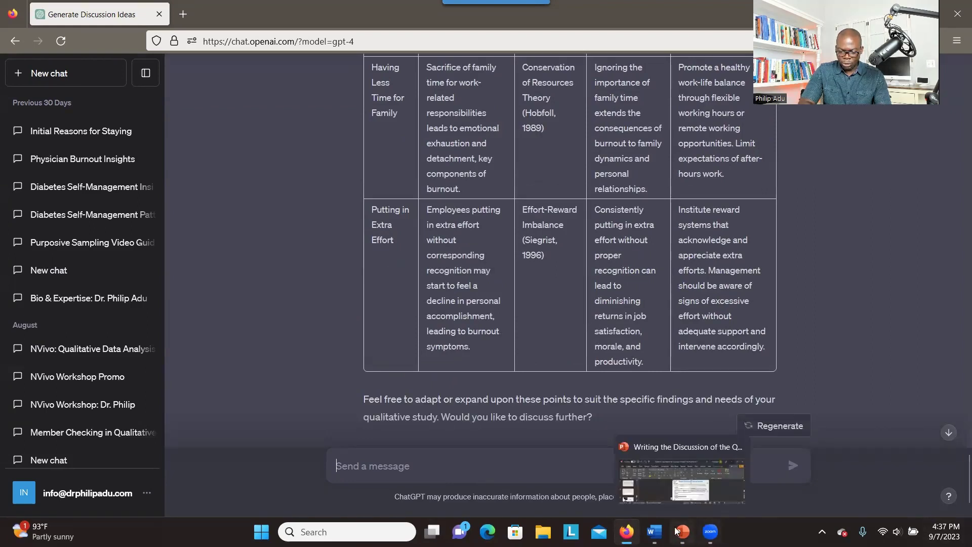
left_click(679, 471)
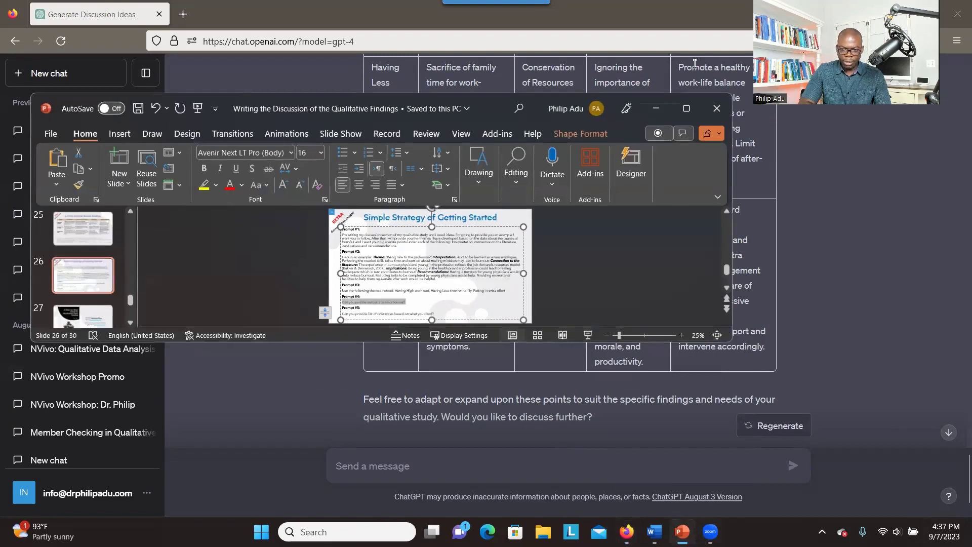
left_click(687, 108)
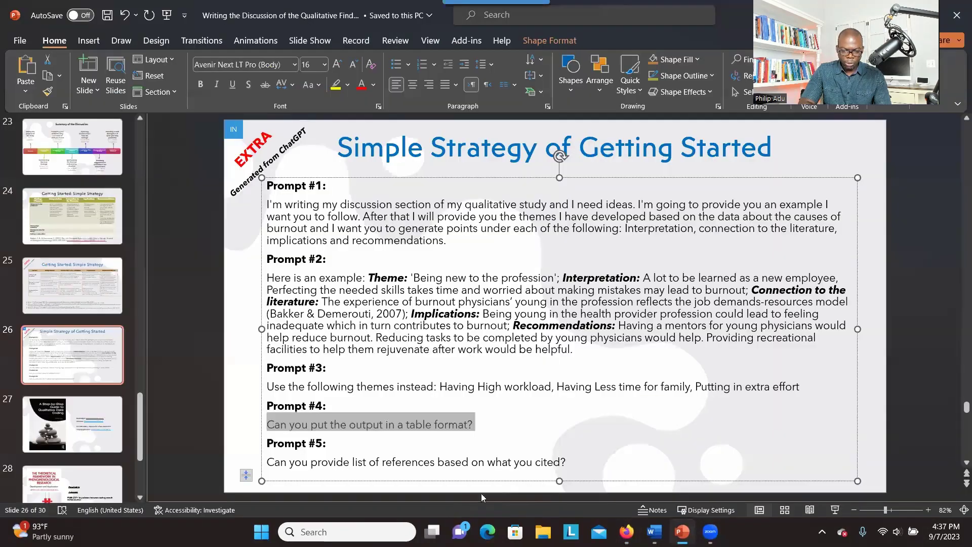
left_click_drag(571, 465, 277, 464)
key("ctrl+c")
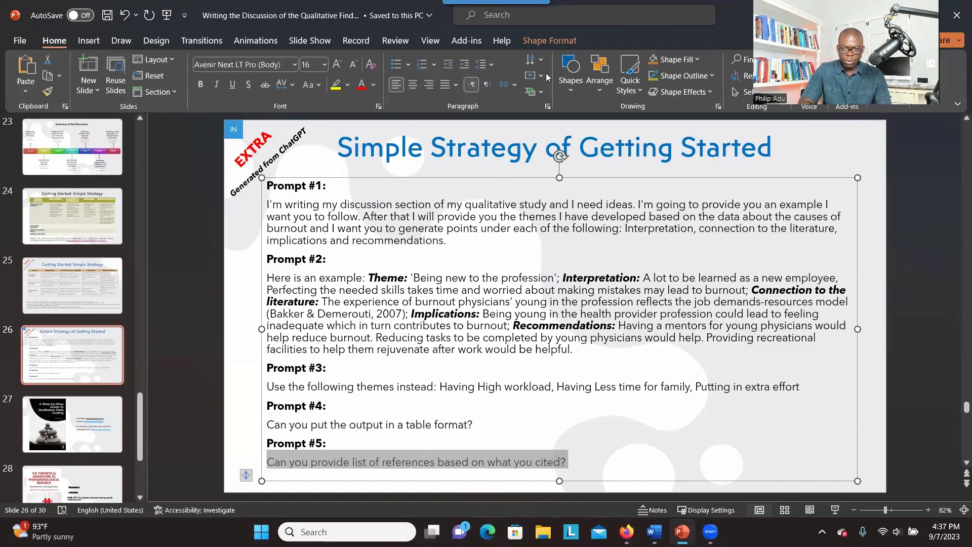
double_click(725, 15)
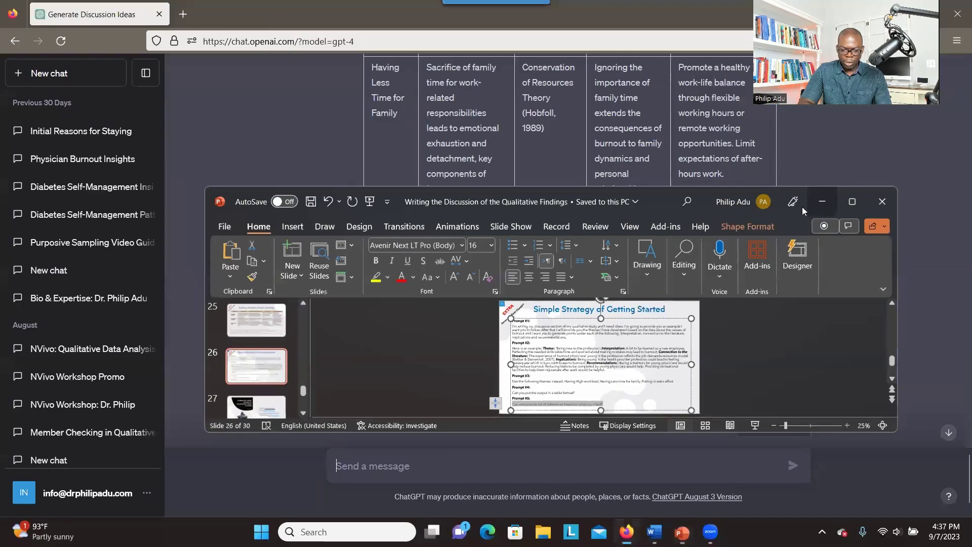
left_click(802, 206)
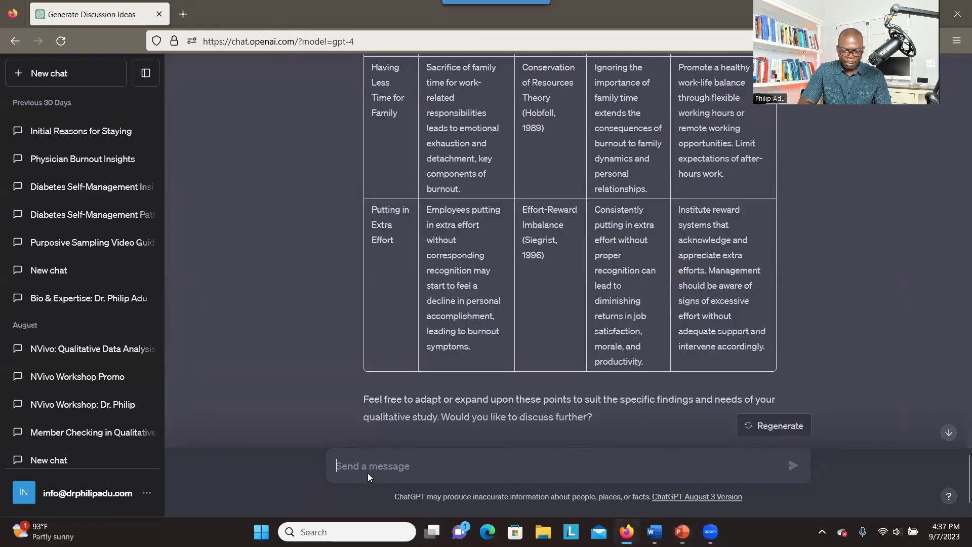
- Ask GPT-4 for the references it cited: Bakker & Demerouti, Hobfoll and Siegrist
key("ctrl+v")
key("Return")
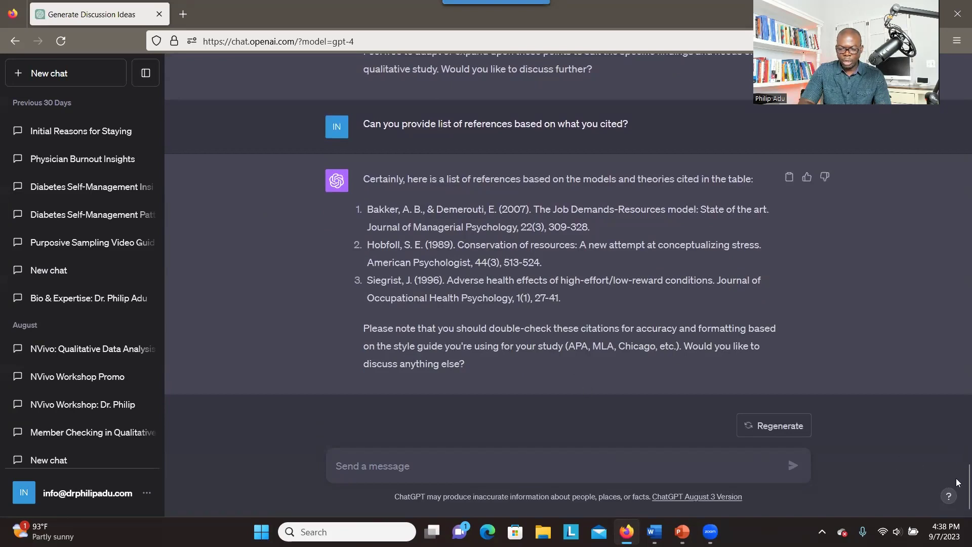
- Scroll back over the theme replies, then open the Physician Burnout Insights and Initial Reasons for Staying chats
scroll(957, 363, "up", 10)
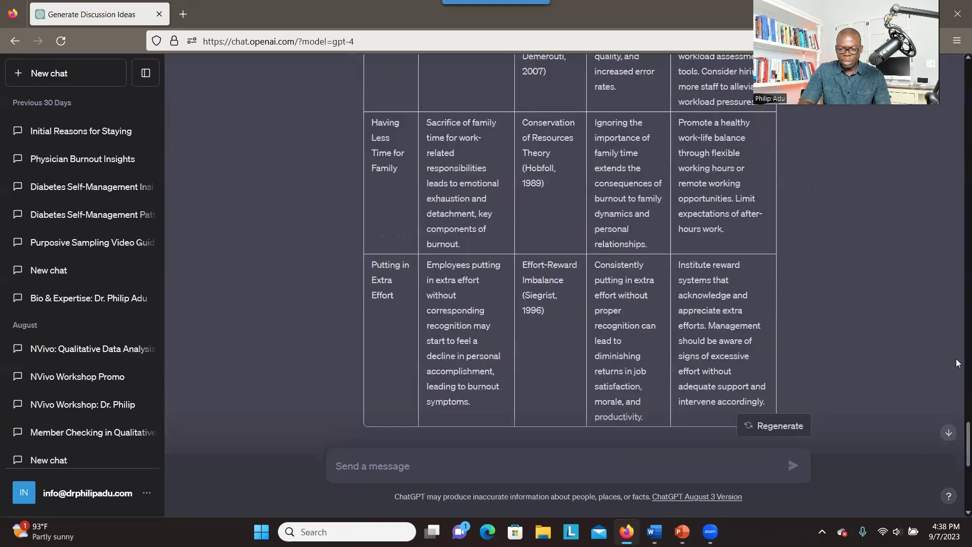
scroll(957, 363, "up", 15)
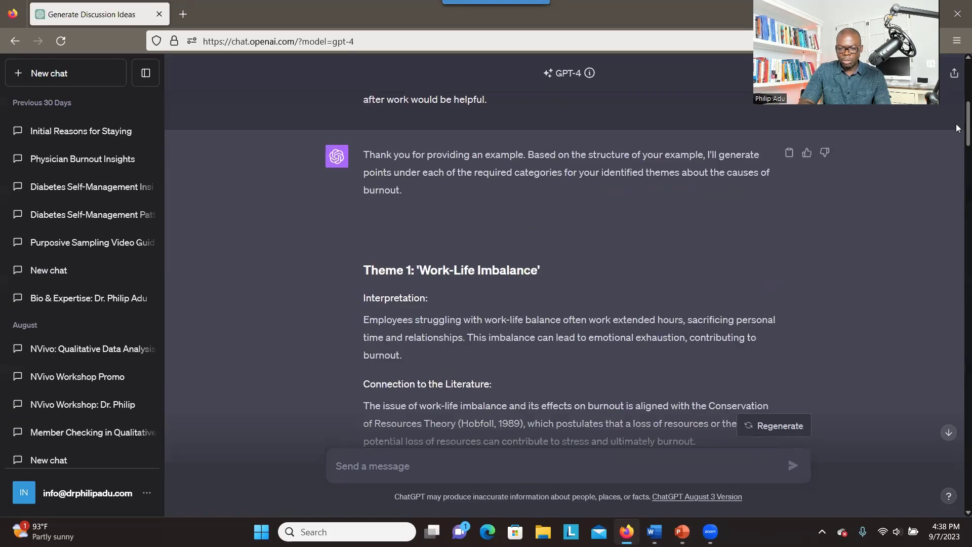
scroll(957, 134, "down", 2)
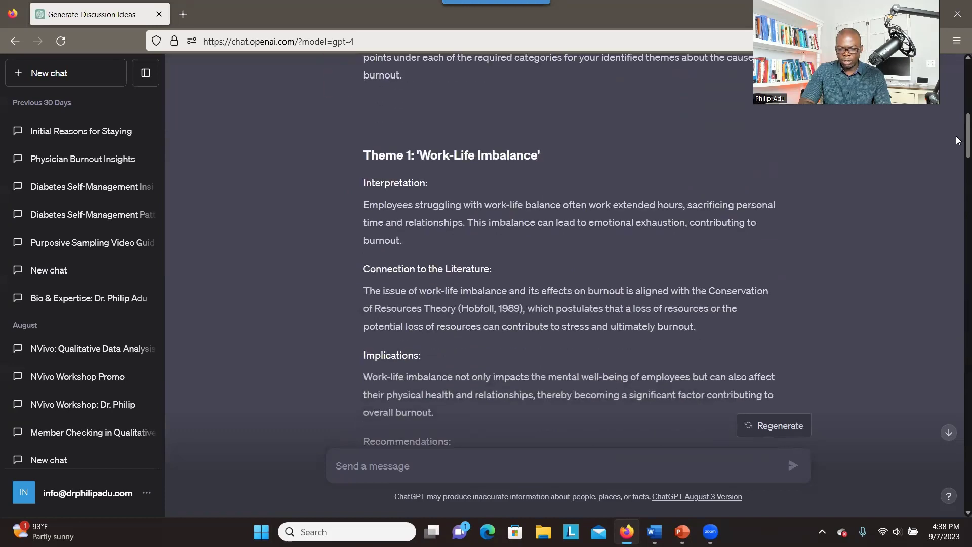
scroll(956, 136, "down", 20)
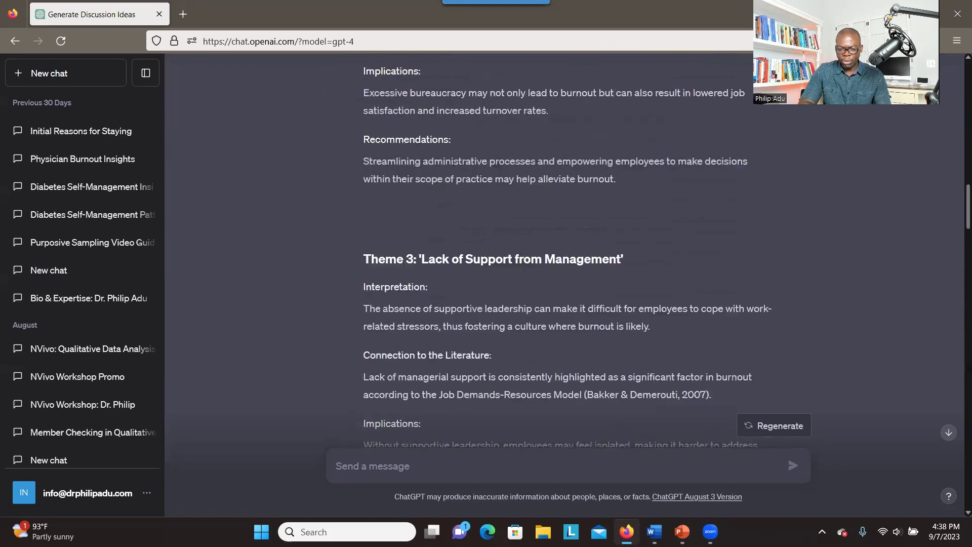
scroll(564, 253, "down", 9)
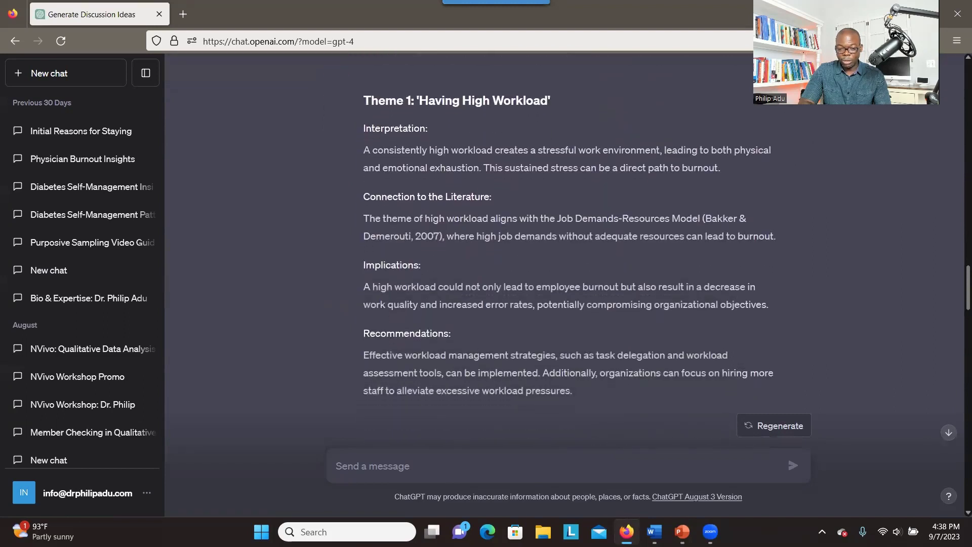
scroll(565, 254, "up", 20)
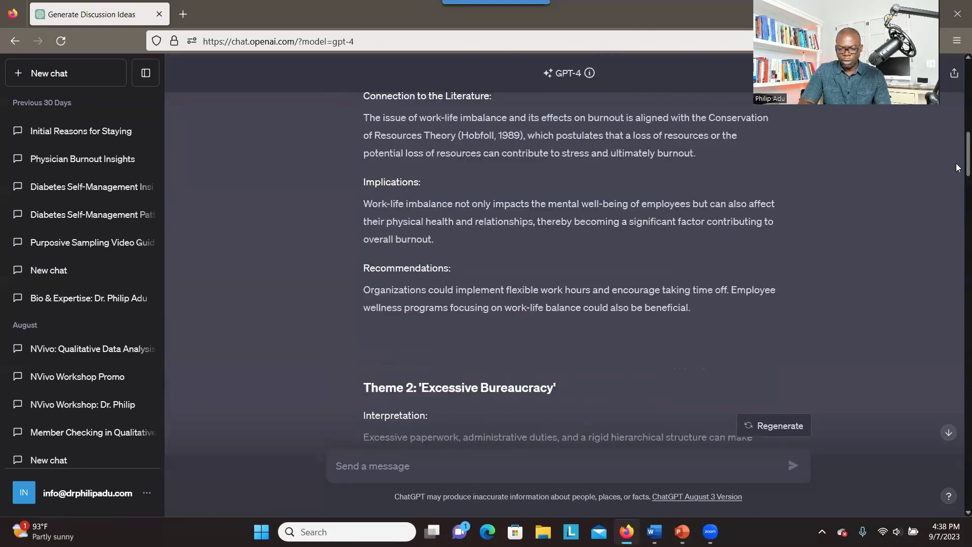
scroll(565, 253, "down", 8)
scroll(439, 170, "down", 4)
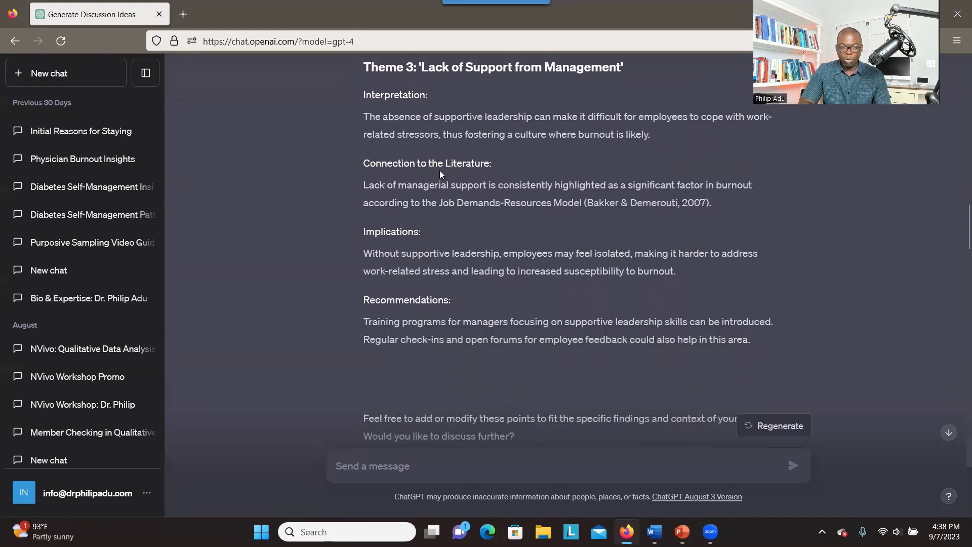
left_click(48, 161)
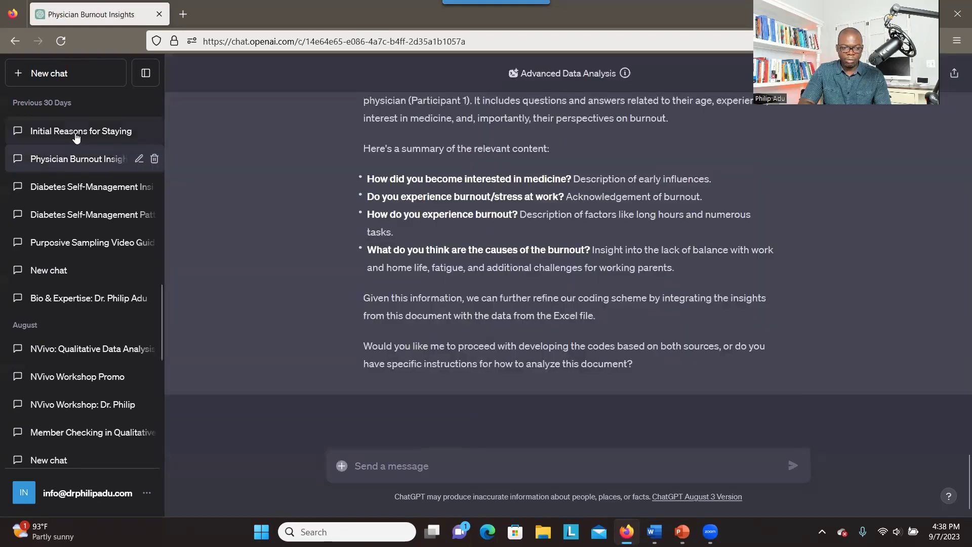
left_click(12, 132)
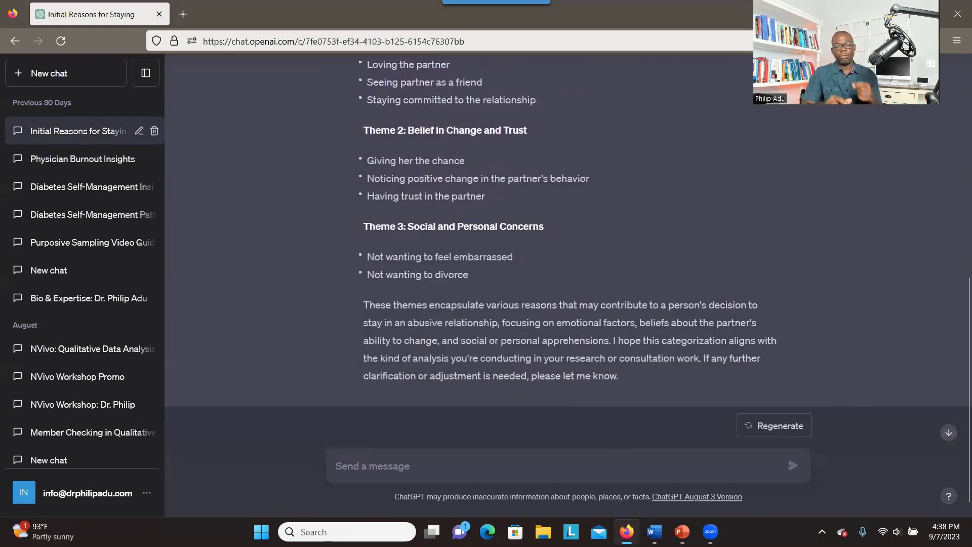